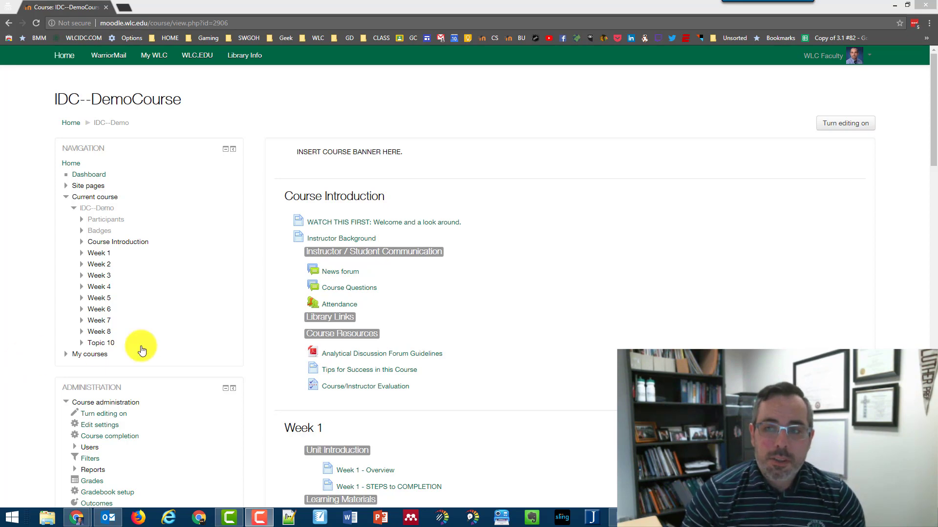
- Toggle editing mode on the IDC--DemoCourse page and scroll down to the Week 1 section
{"action": "left_click", "coordinate": [853, 128]}
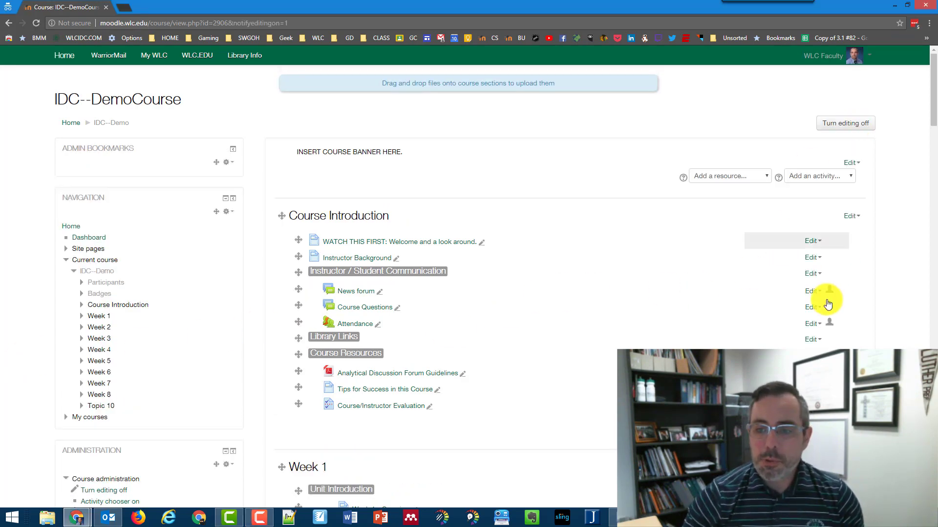
{"action": "scroll", "coordinate": [280, 339], "scroll_direction": "down", "scroll_amount": 2}
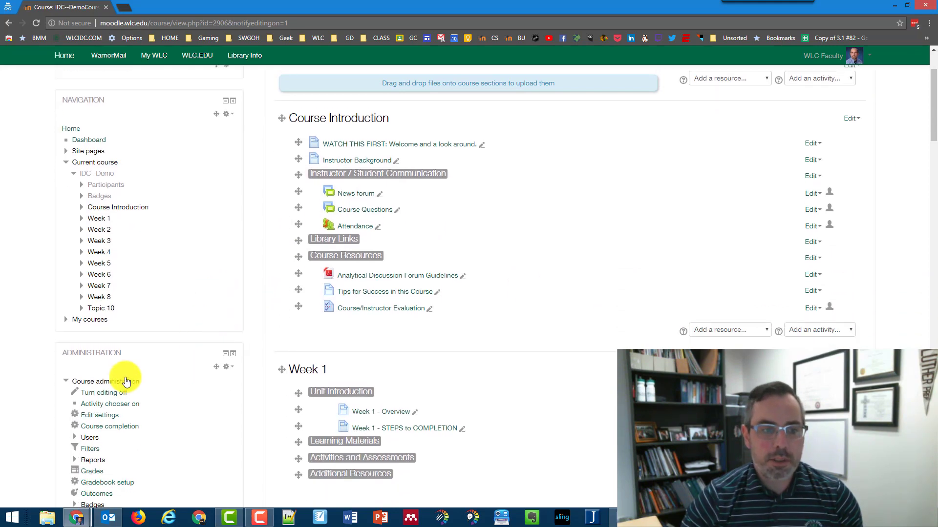
{"action": "left_click", "coordinate": [105, 394]}
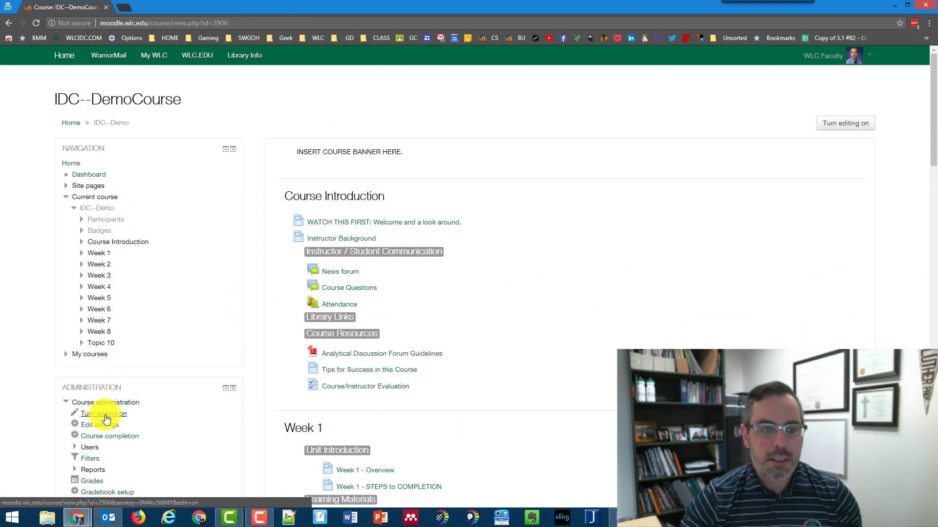
{"action": "scroll", "coordinate": [110, 438], "scroll_direction": "down", "scroll_amount": 3}
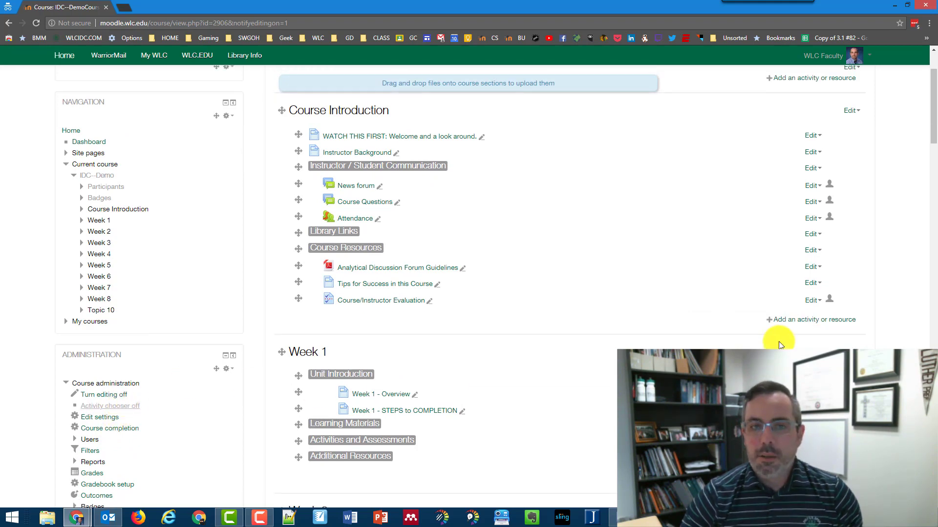
{"action": "scroll", "coordinate": [354, 163], "scroll_direction": "down", "scroll_amount": 3}
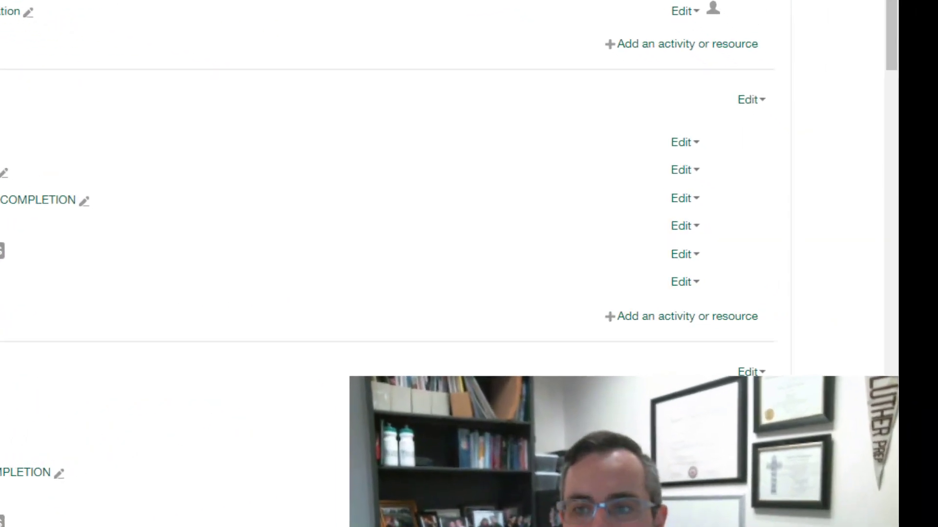
- Add an Assignment activity to Week 1 using the activity chooser
{"action": "left_click", "coordinate": [619, 322]}
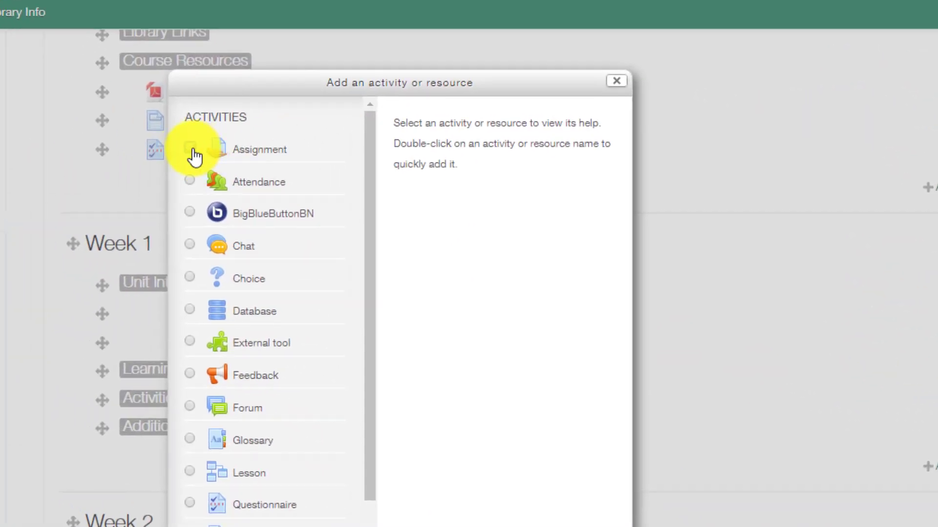
{"action": "left_click", "coordinate": [174, 143]}
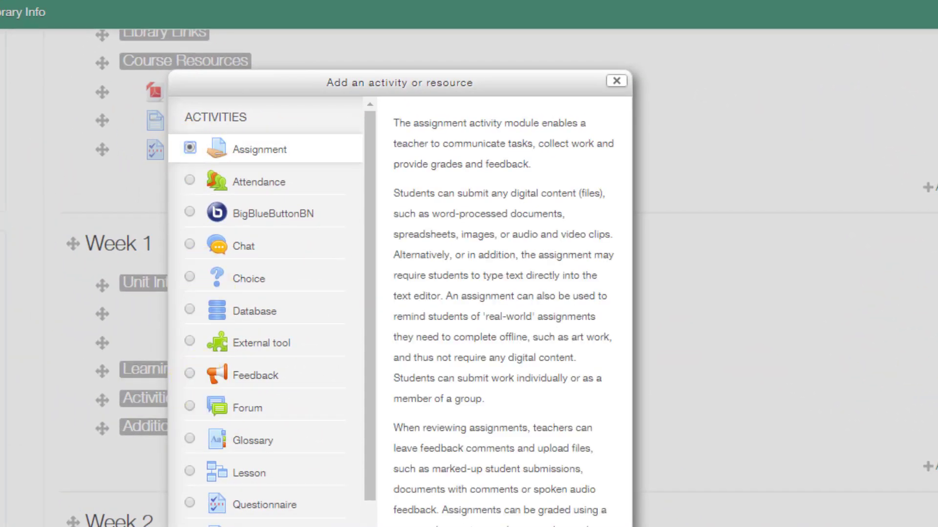
{"action": "left_click", "coordinate": [451, 457]}
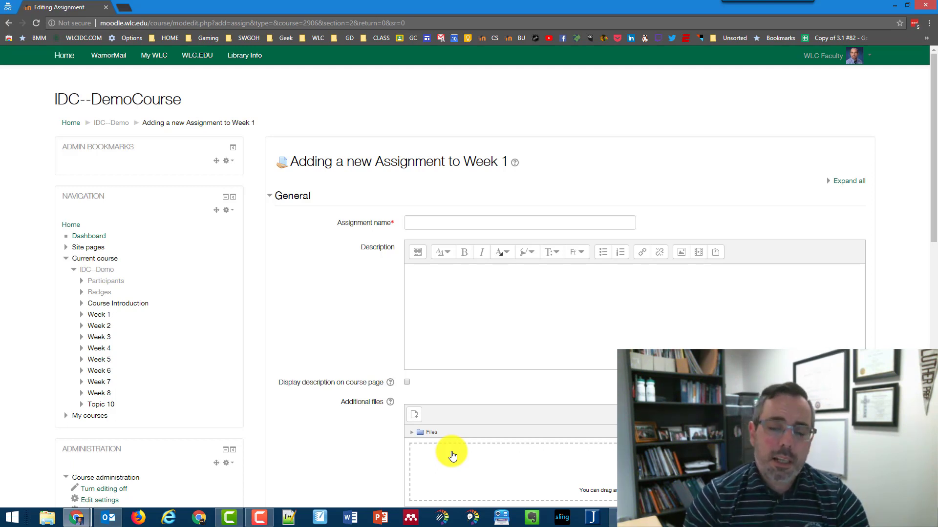
- Enter 'Sample Paper' in the Assignment name field
{"action": "left_click", "coordinate": [516, 223]}
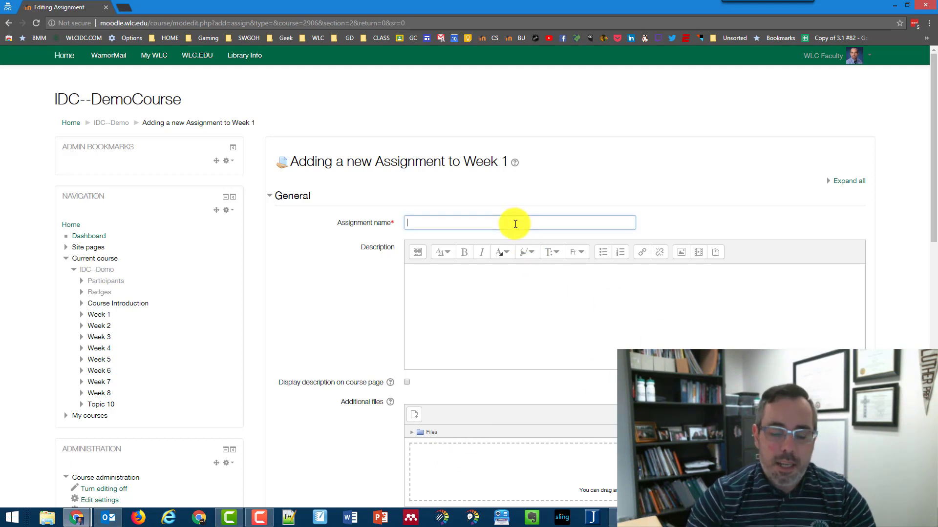
{"action": "type", "text": "Sample Paper"}
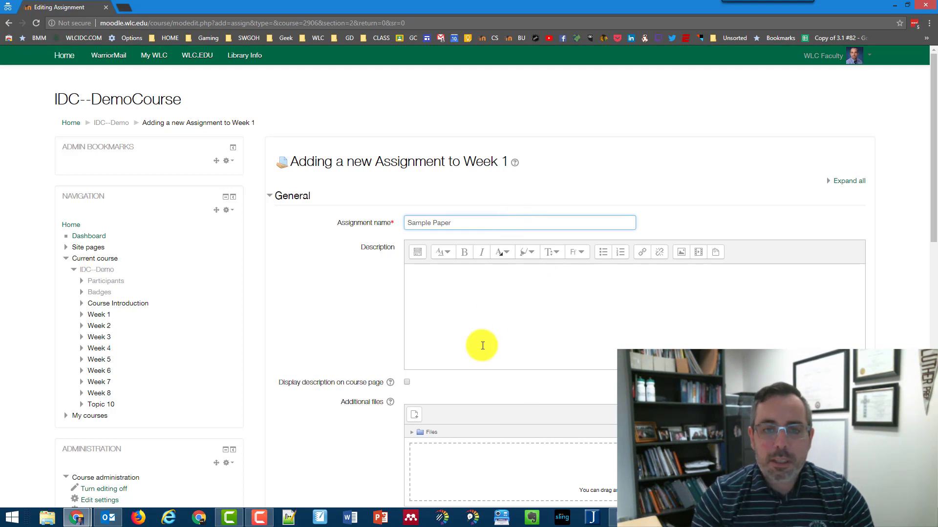
{"action": "left_click", "coordinate": [476, 309]}
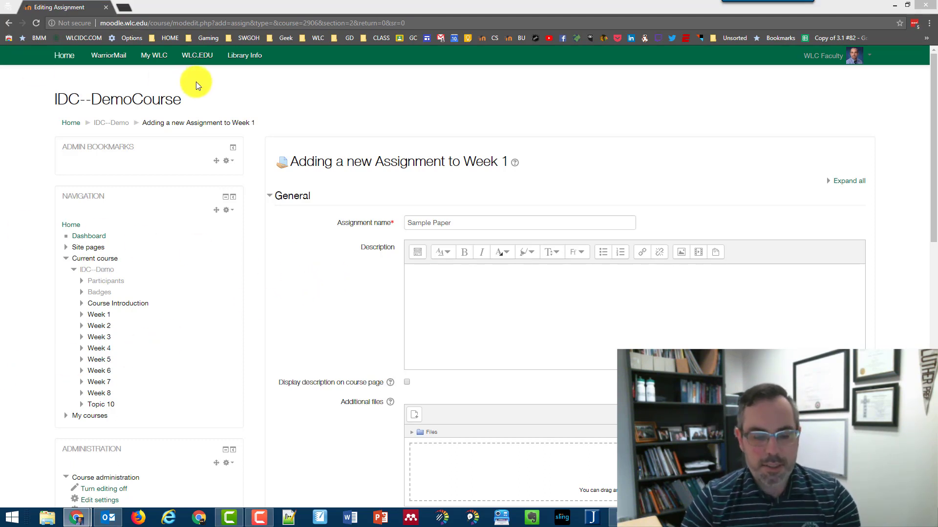
- Paste the prepared research-paper instructions and numbered topic list into the Description box
{"action": "key", "text": "alt+Tab"}
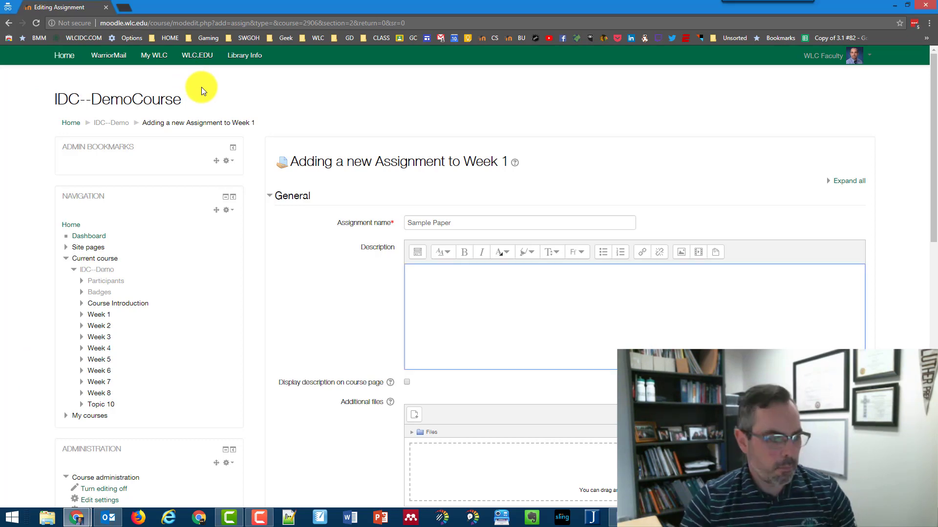
{"action": "left_click", "coordinate": [198, 84]}
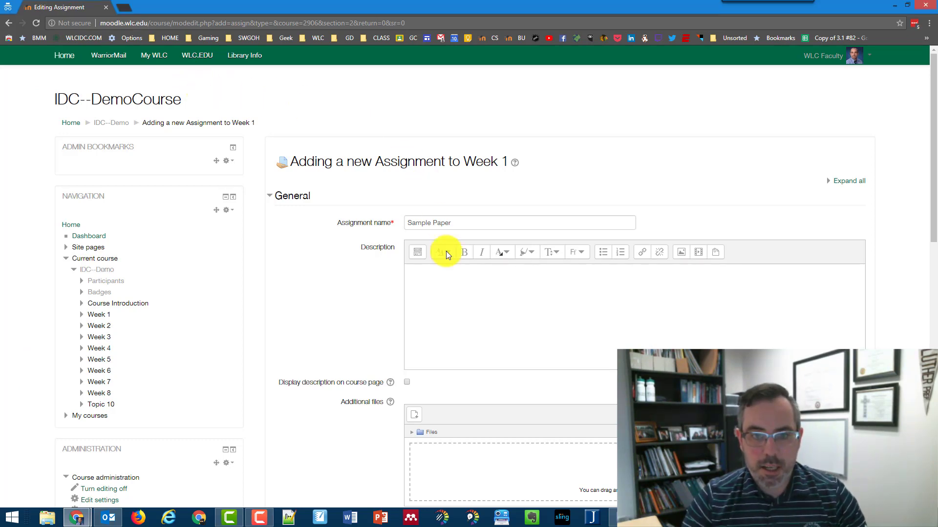
{"action": "left_click", "coordinate": [452, 278]}
{"action": "key", "text": "ctrl+v"}
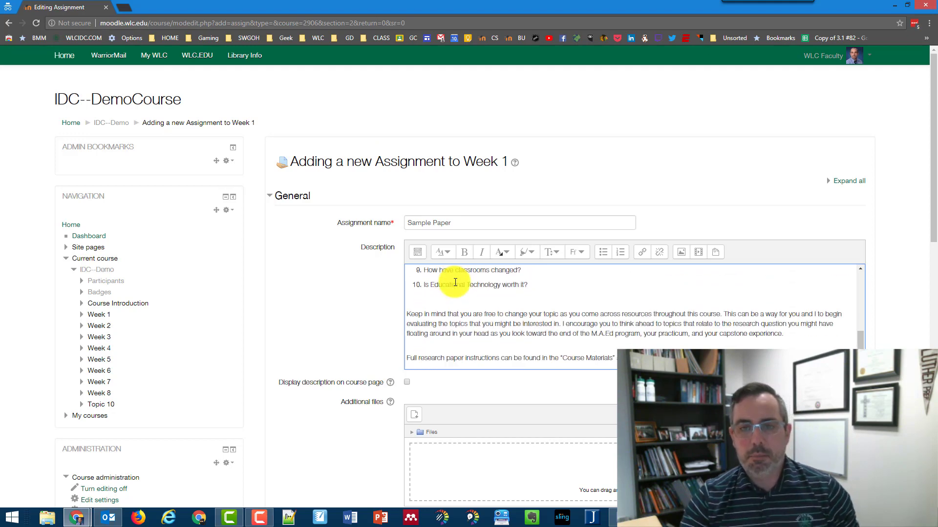
{"action": "scroll", "coordinate": [455, 282], "scroll_direction": "down", "scroll_amount": 3}
{"action": "scroll", "coordinate": [459, 286], "scroll_direction": "up", "scroll_amount": 2}
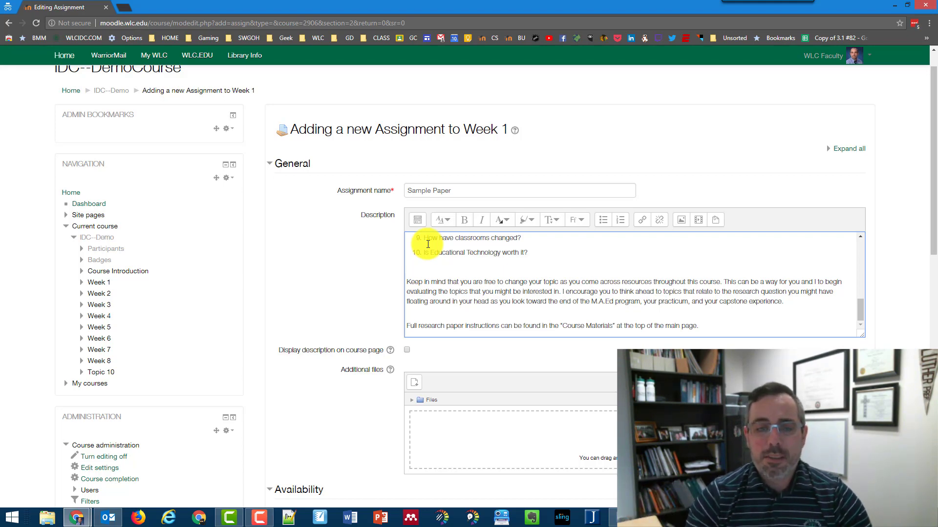
- Expand the full description toolbar and drag the editor taller so all ten topics show
{"action": "scroll", "coordinate": [428, 244], "scroll_direction": "down", "scroll_amount": 5}
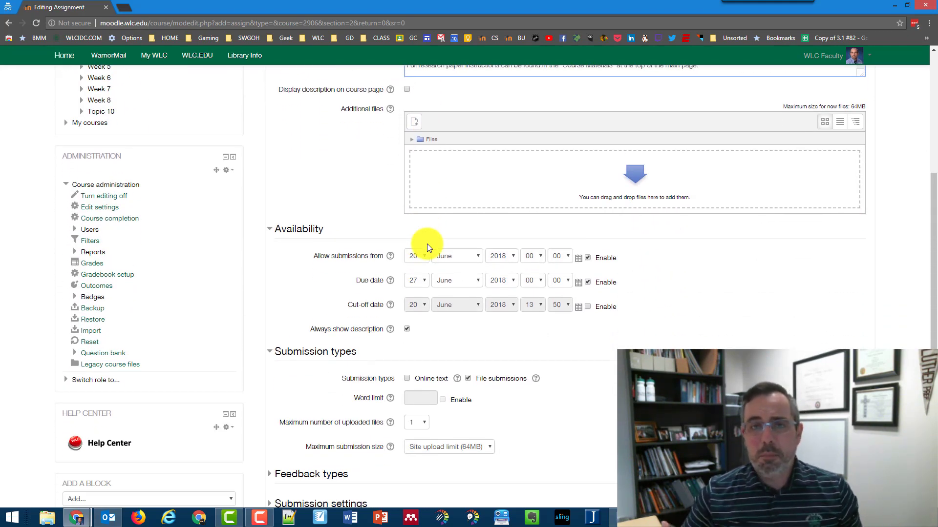
{"action": "scroll", "coordinate": [423, 241], "scroll_direction": "up", "scroll_amount": 3}
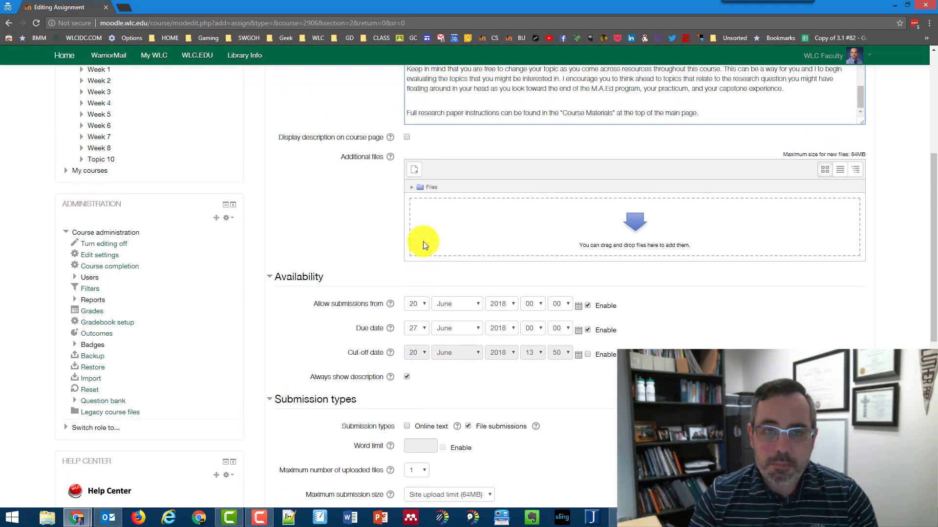
{"action": "scroll", "coordinate": [330, 224], "scroll_direction": "up", "scroll_amount": 2}
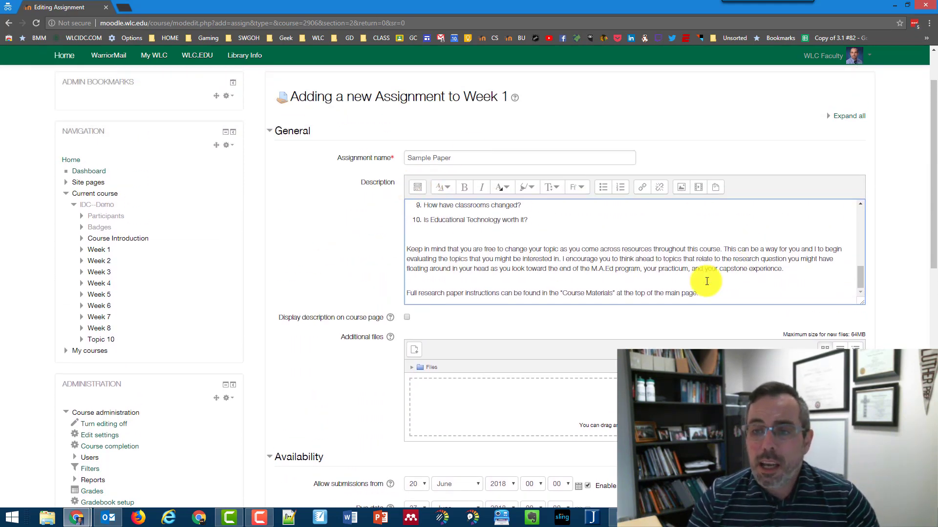
{"action": "left_click", "coordinate": [415, 188]}
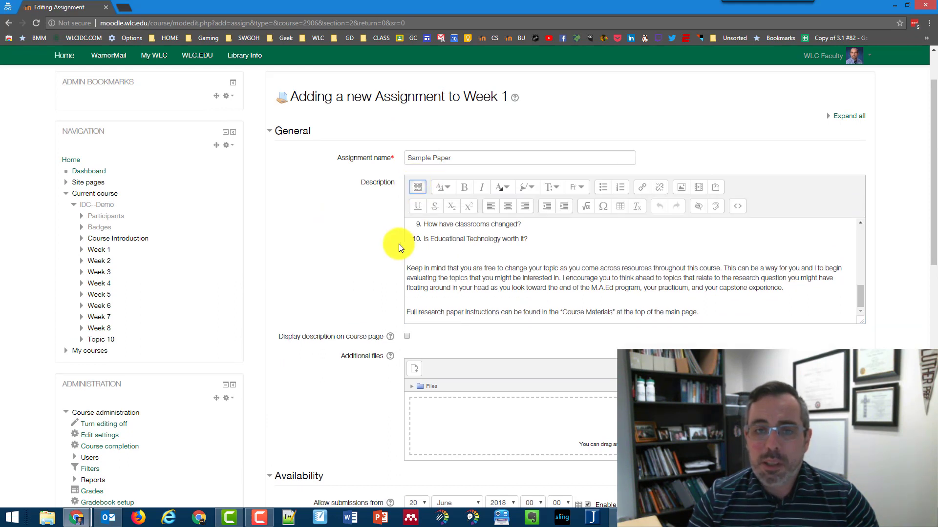
{"action": "scroll", "coordinate": [490, 277], "scroll_direction": "up", "scroll_amount": 5}
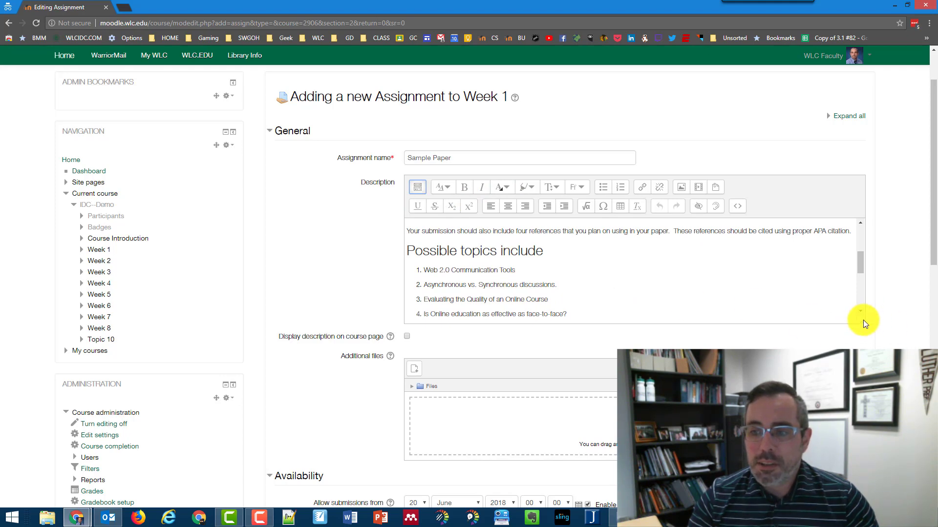
{"action": "left_click_drag", "start_coordinate": [863, 320], "coordinate": [863, 474]}
{"action": "scroll", "coordinate": [630, 329], "scroll_direction": "down", "scroll_amount": 1}
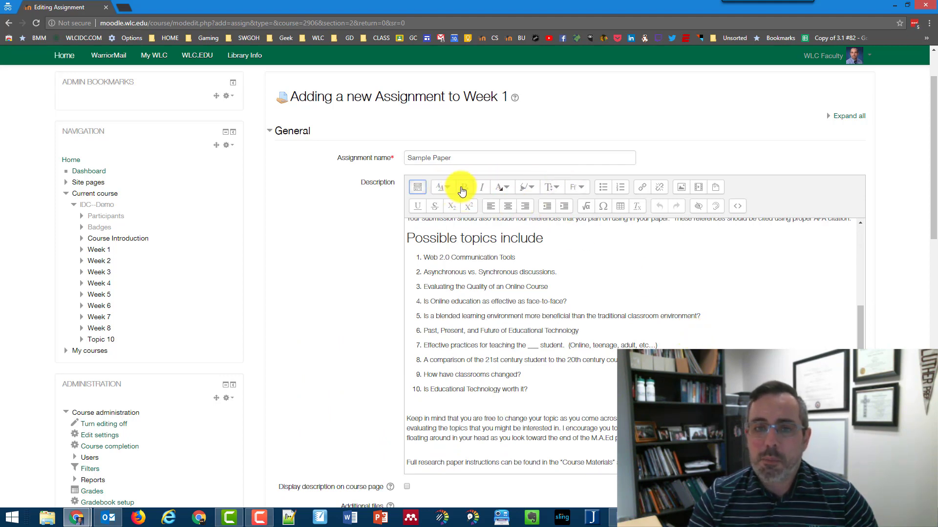
{"action": "left_click_drag", "start_coordinate": [421, 257], "coordinate": [535, 256]}
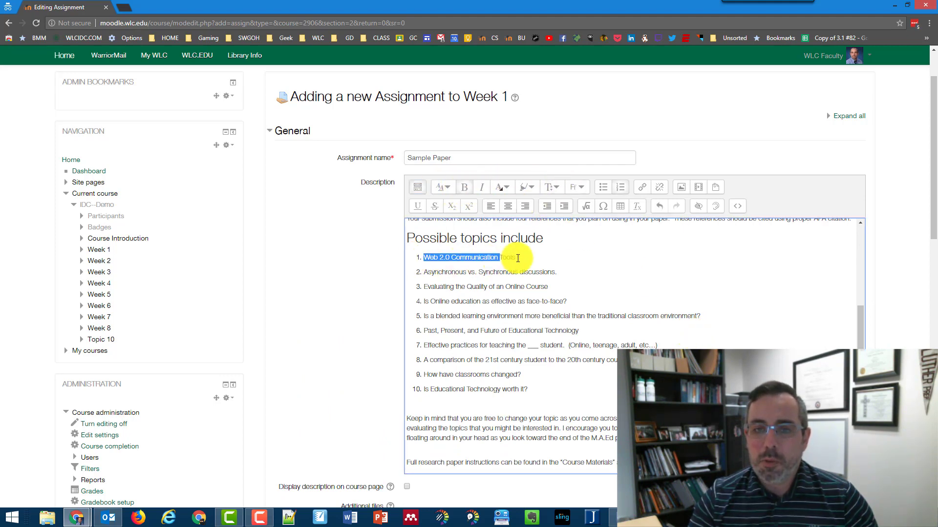
{"action": "left_click", "coordinate": [468, 190]}
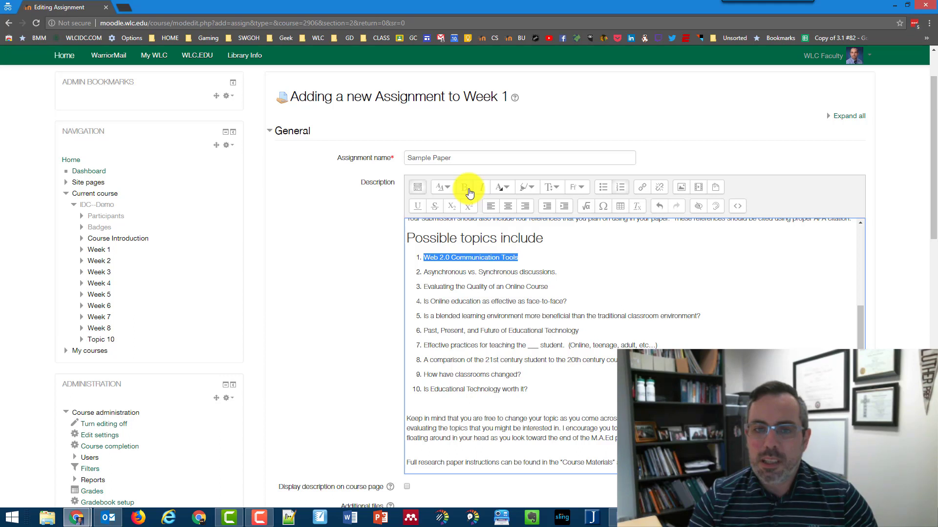
{"action": "left_click", "coordinate": [565, 264]}
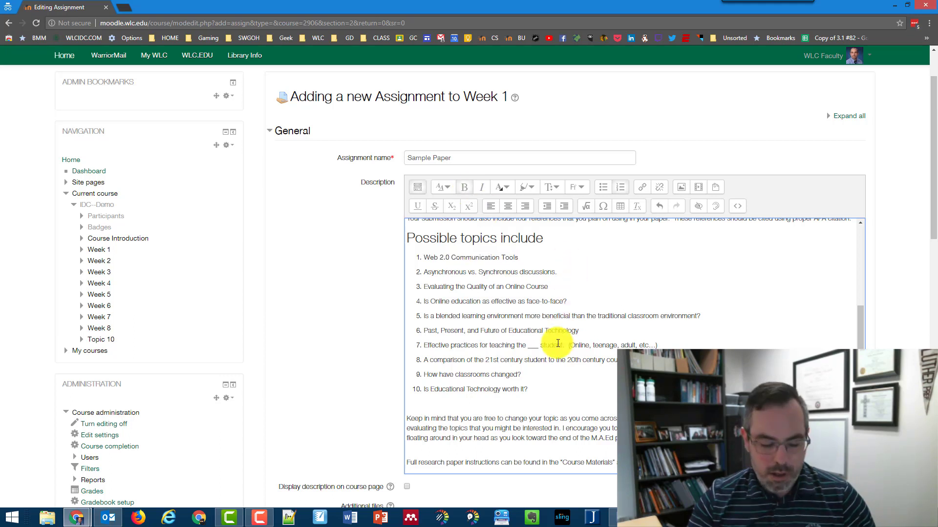
{"action": "key", "text": "ctrl+z"}
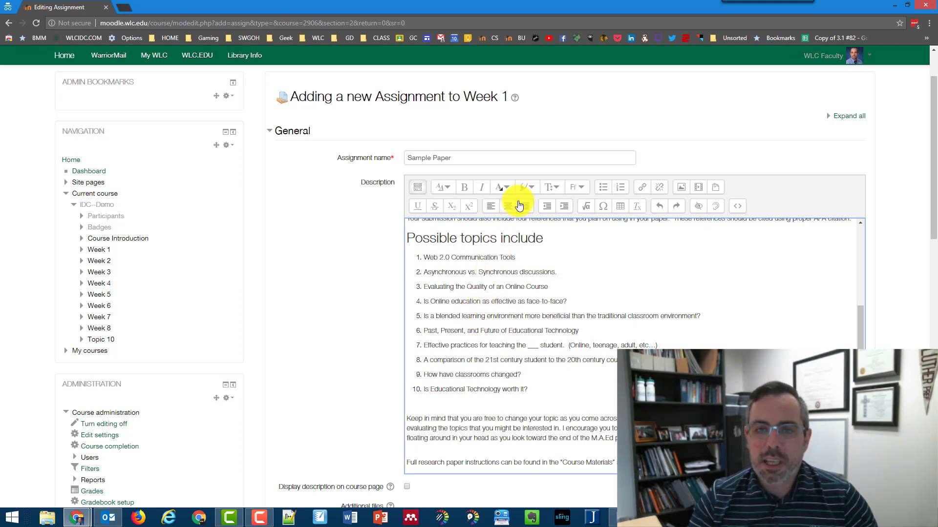
{"action": "left_click_drag", "start_coordinate": [517, 258], "coordinate": [413, 256]}
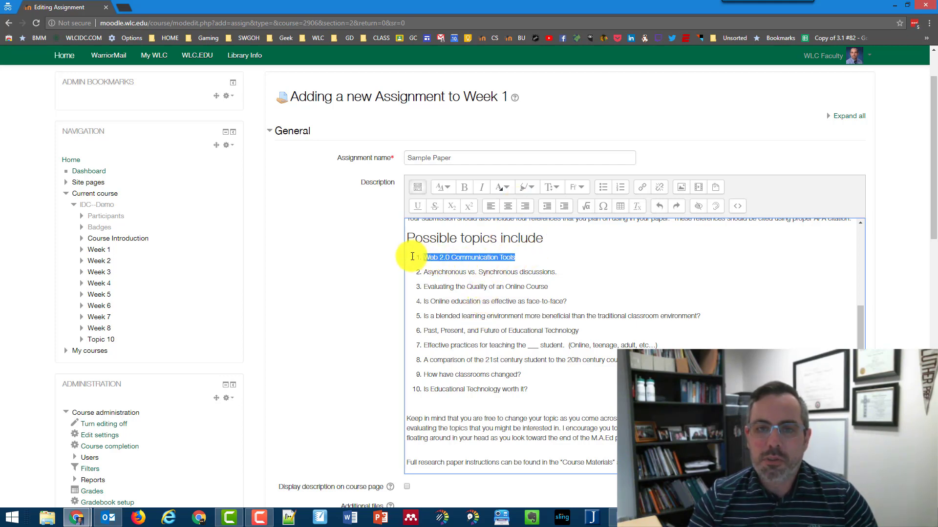
{"action": "left_click", "coordinate": [502, 187]}
{"action": "left_click", "coordinate": [503, 230]}
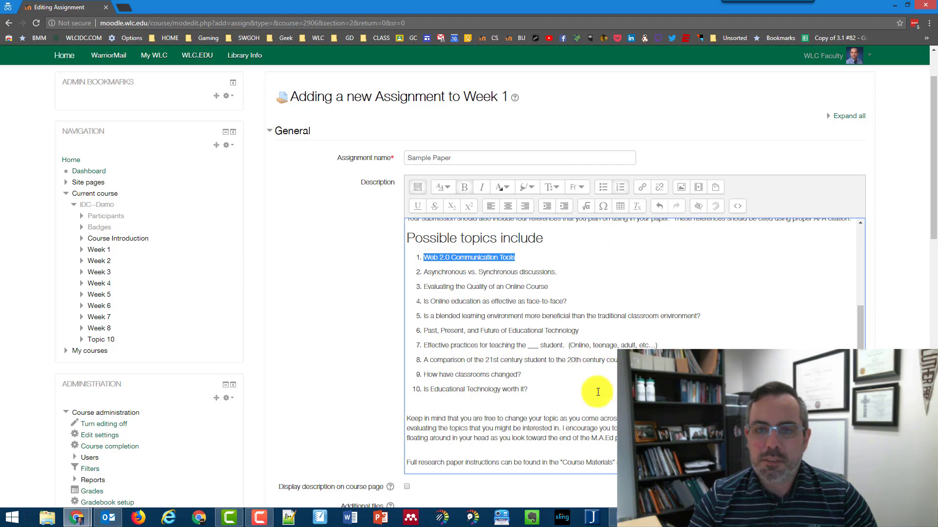
{"action": "left_click", "coordinate": [590, 374]}
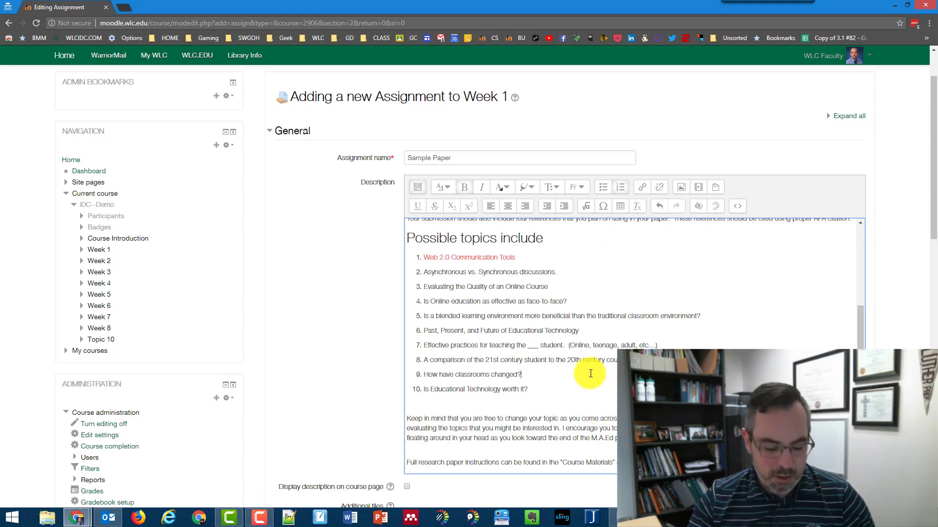
{"action": "key", "text": "ctrl+z"}
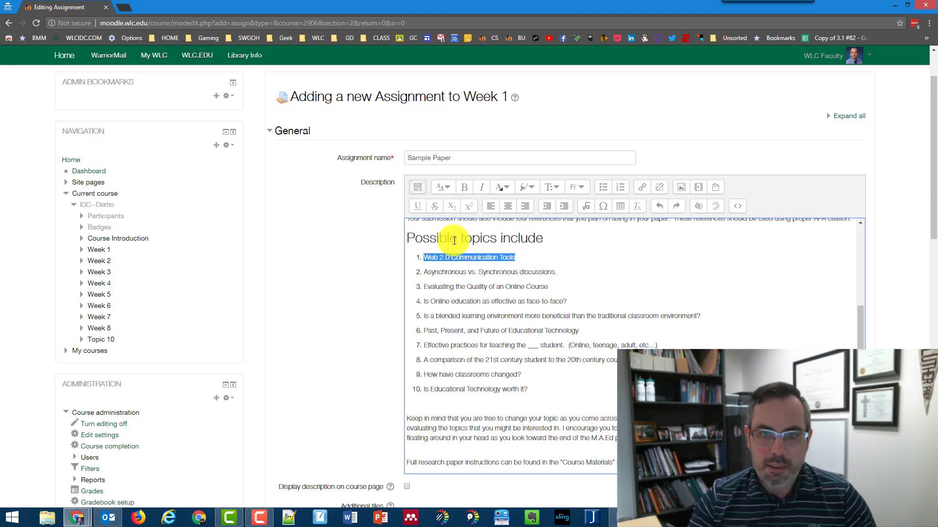
{"action": "left_click", "coordinate": [531, 187]}
{"action": "left_click", "coordinate": [524, 217]}
{"action": "left_click", "coordinate": [622, 285]}
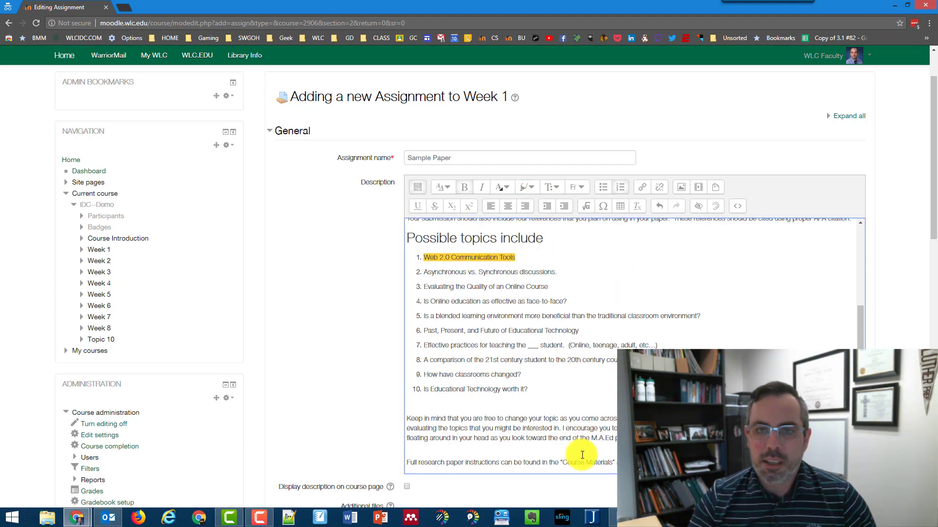
{"action": "key", "text": "ctrl+z"}
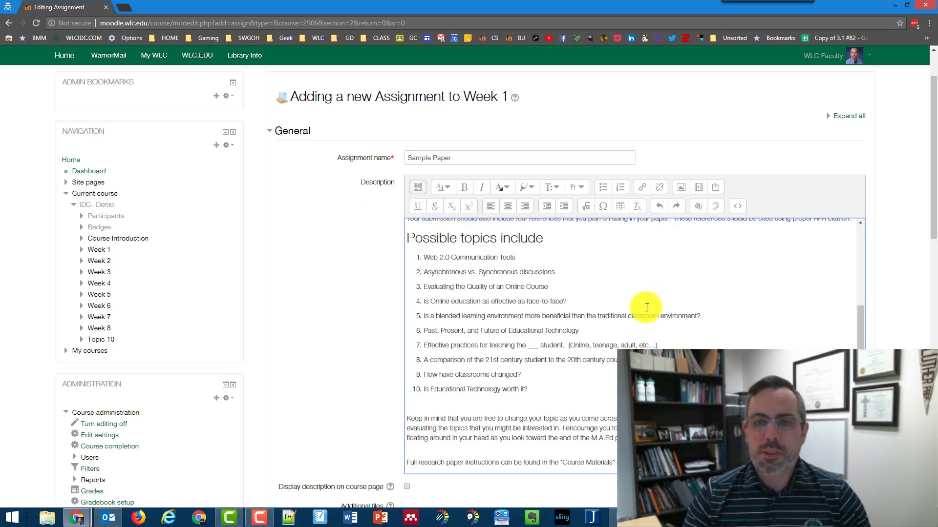
- Switch the Description editor to HTML source code view
{"action": "scroll", "coordinate": [646, 308], "scroll_direction": "down", "scroll_amount": 2}
{"action": "scroll", "coordinate": [645, 308], "scroll_direction": "up", "scroll_amount": 3}
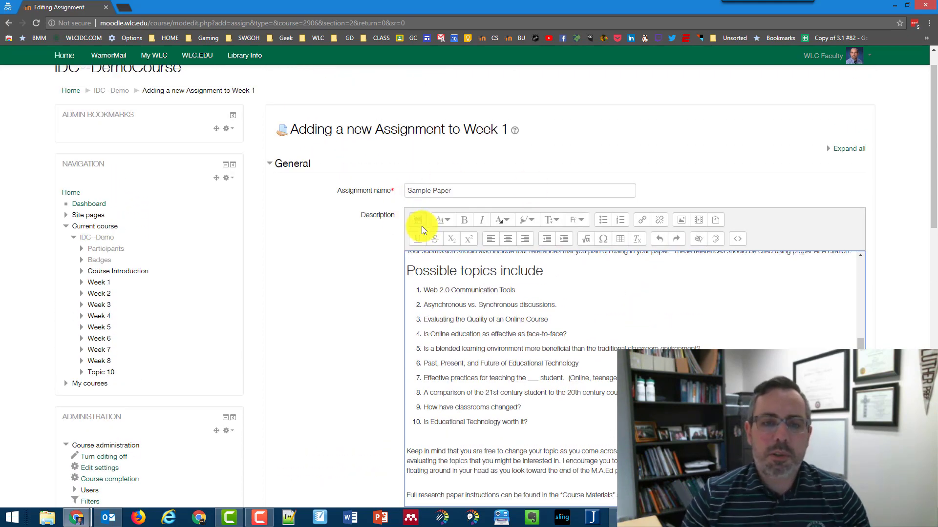
{"action": "scroll", "coordinate": [420, 225], "scroll_direction": "down", "scroll_amount": 2}
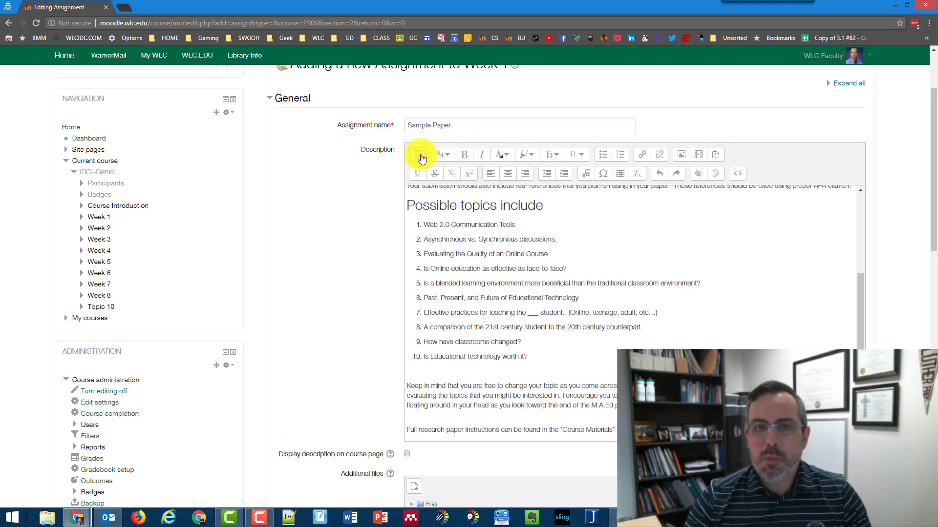
{"action": "left_click", "coordinate": [740, 177]}
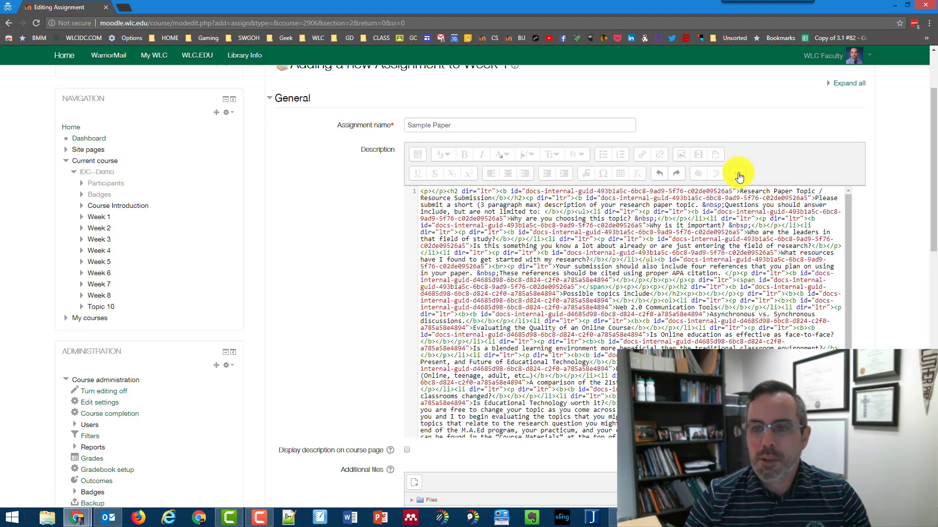
{"action": "scroll", "coordinate": [693, 299], "scroll_direction": "down", "scroll_amount": 1}
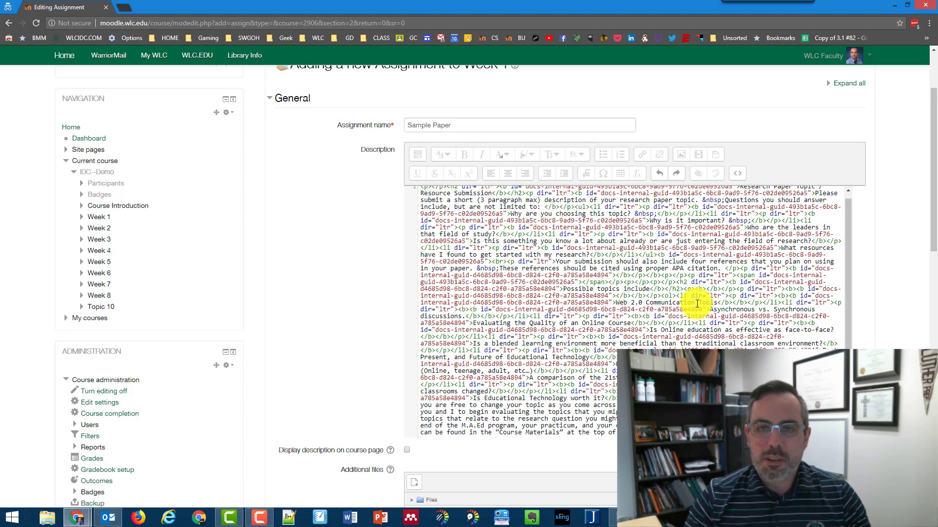
- Open youtube.com in a private tab and start the first trending video, pausing its ad
{"action": "left_click", "coordinate": [122, 7]}
{"action": "type", "text": "youtube.com"}
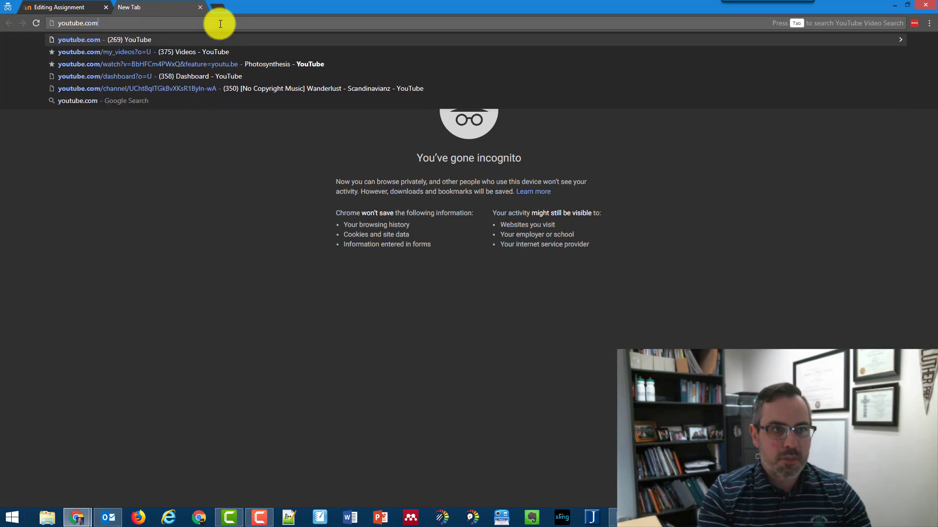
{"action": "key", "text": "Return"}
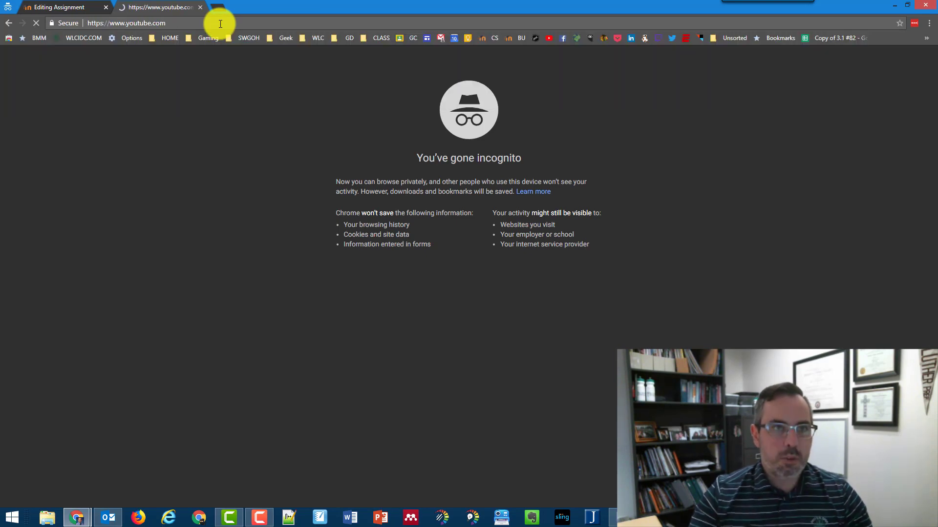
{"action": "scroll", "coordinate": [293, 171], "scroll_direction": "down", "scroll_amount": 3}
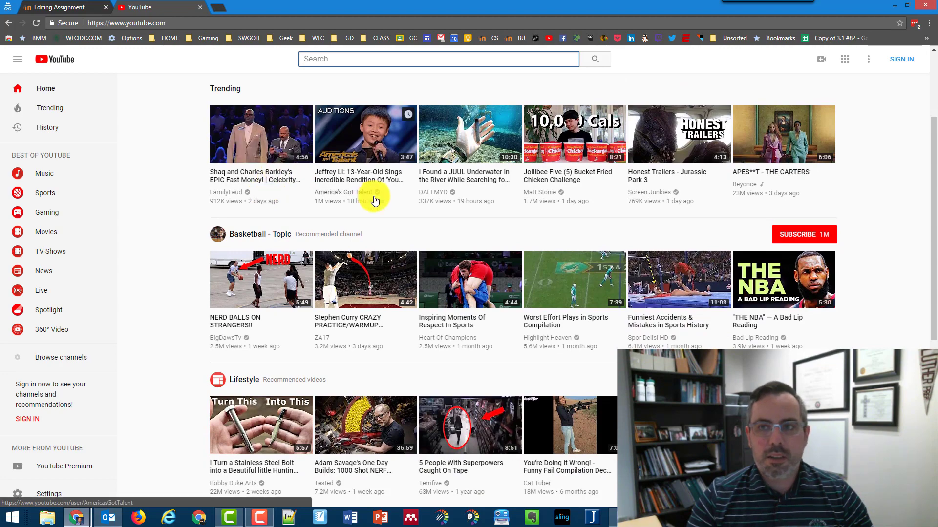
{"action": "scroll", "coordinate": [342, 195], "scroll_direction": "up", "scroll_amount": 3}
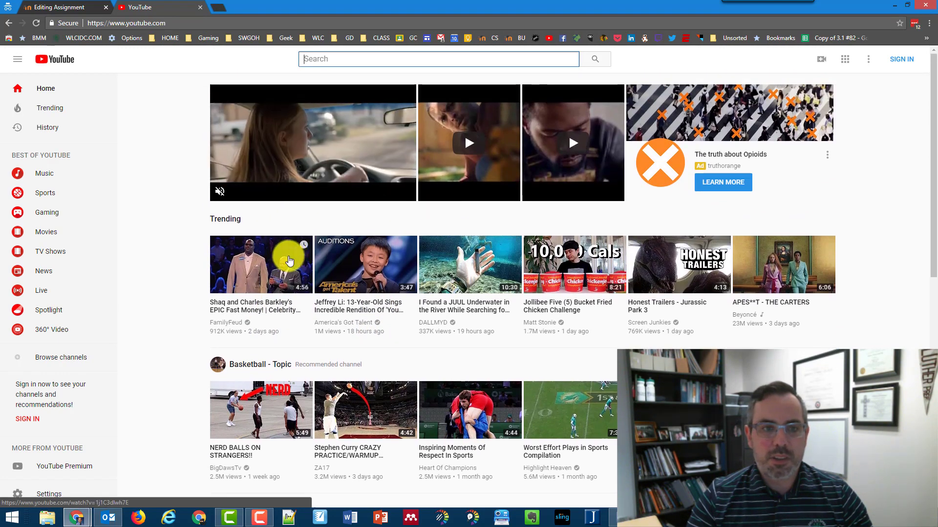
{"action": "left_click", "coordinate": [287, 258]}
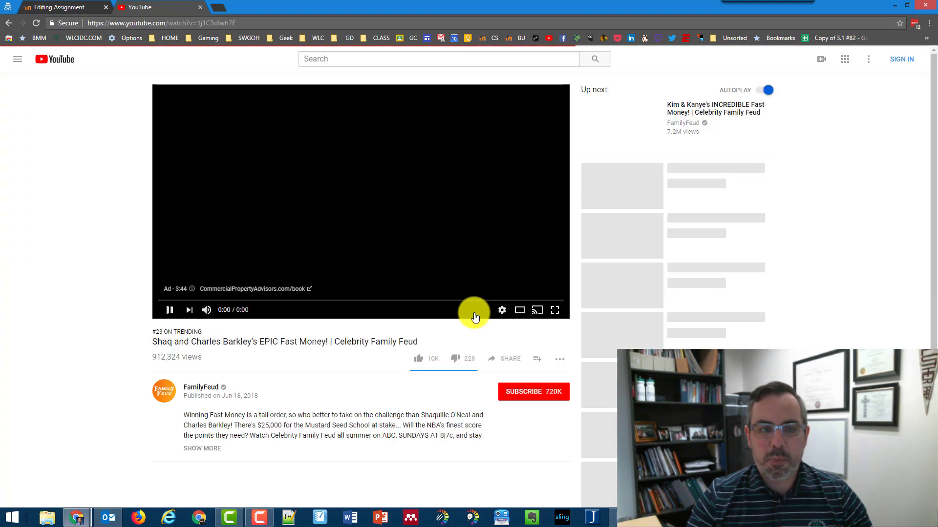
{"action": "left_click", "coordinate": [170, 310]}
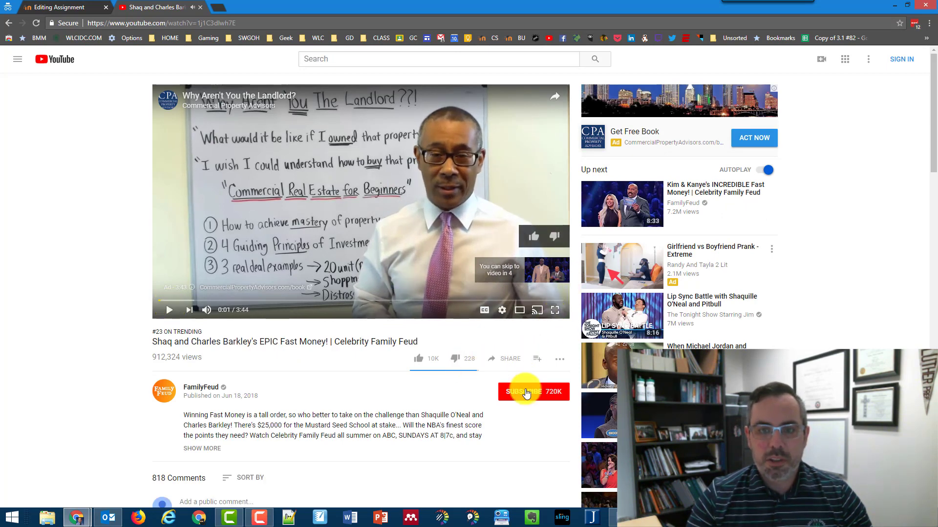
- Select the video's iframe embed code from Share > Embed
{"action": "left_click", "coordinate": [503, 359]}
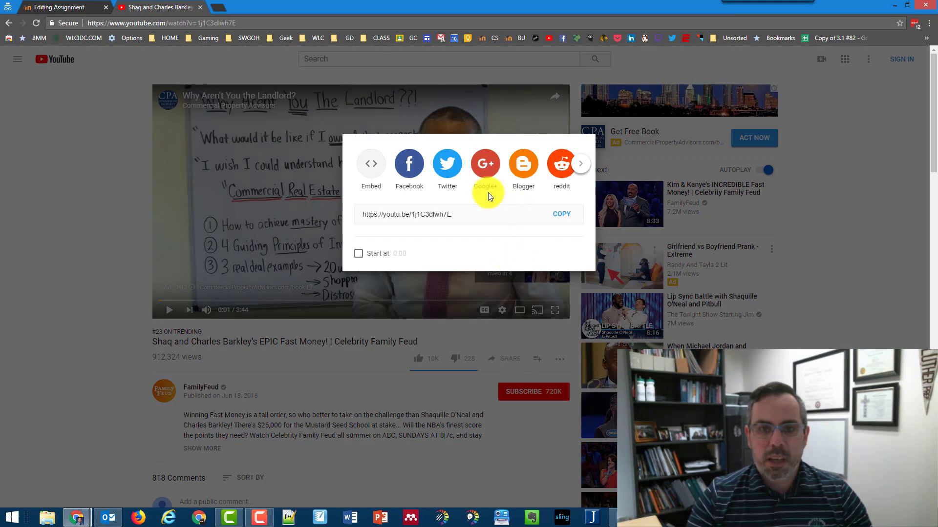
{"action": "left_click", "coordinate": [372, 164]}
{"action": "left_click_drag", "start_coordinate": [691, 249], "coordinate": [580, 189]}
{"action": "key", "text": "ctrl+c"}
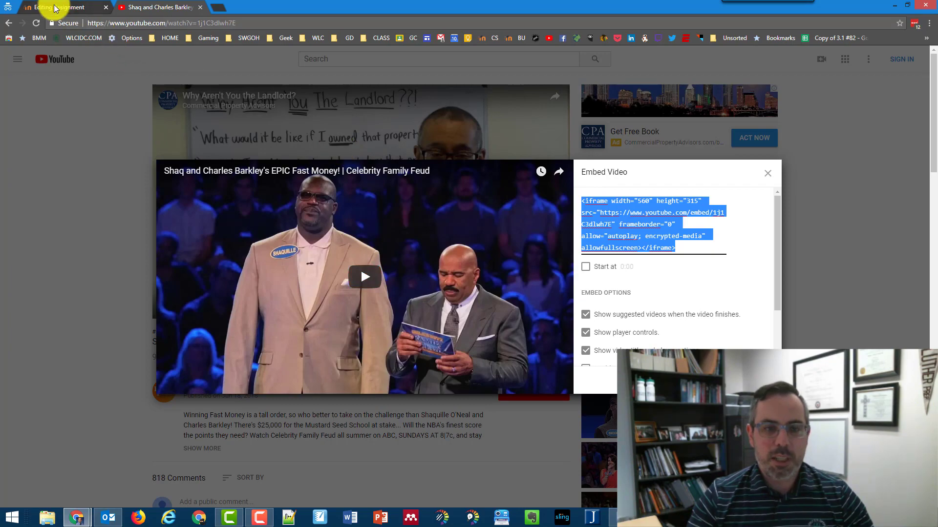
{"action": "left_click", "coordinate": [37, 7]}
{"action": "scroll", "coordinate": [535, 314], "scroll_direction": "down", "scroll_amount": 6}
- Paste the YouTube iframe code on a new line after the description HTML, then return to formatted view
{"action": "scroll", "coordinate": [746, 167], "scroll_direction": "down", "scroll_amount": 3}
{"action": "left_click", "coordinate": [748, 171]}
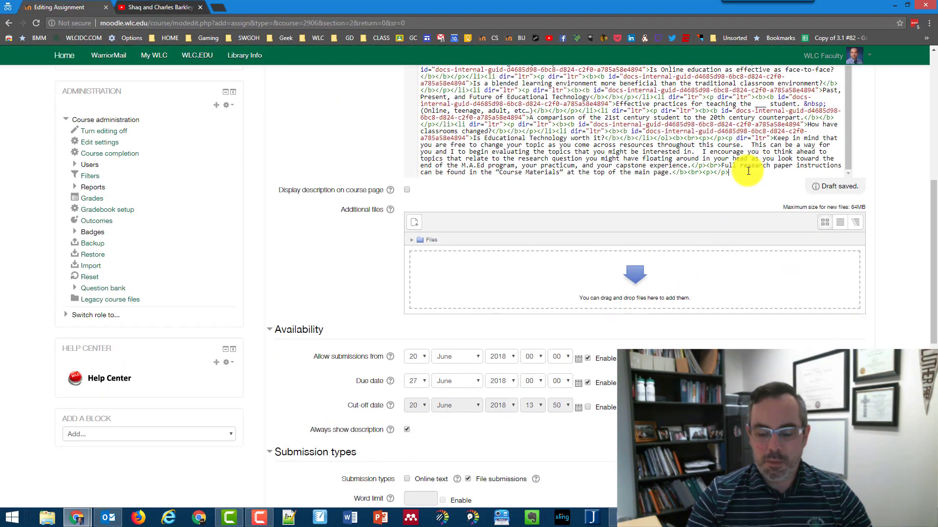
{"action": "key", "text": "Return"}
{"action": "key", "text": "Return"}
{"action": "key", "text": "ctrl+v"}
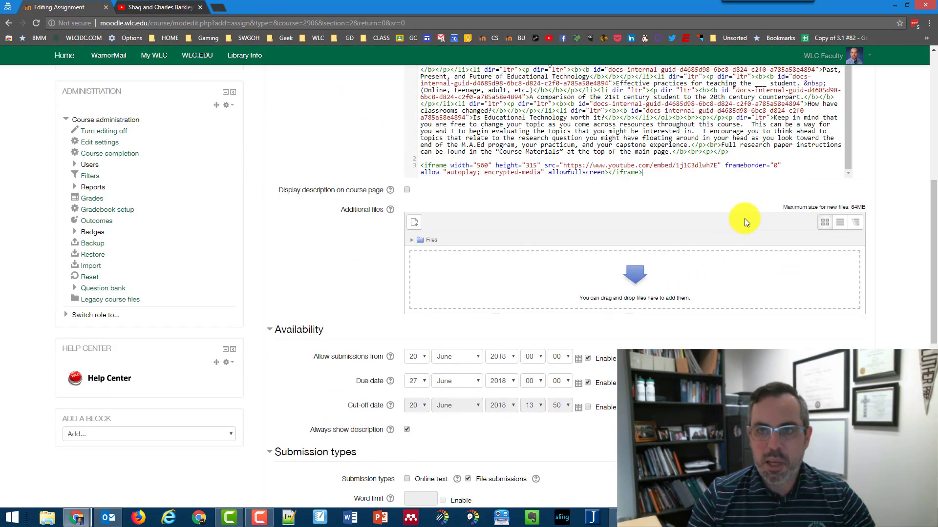
{"action": "scroll", "coordinate": [706, 276], "scroll_direction": "up", "scroll_amount": 5}
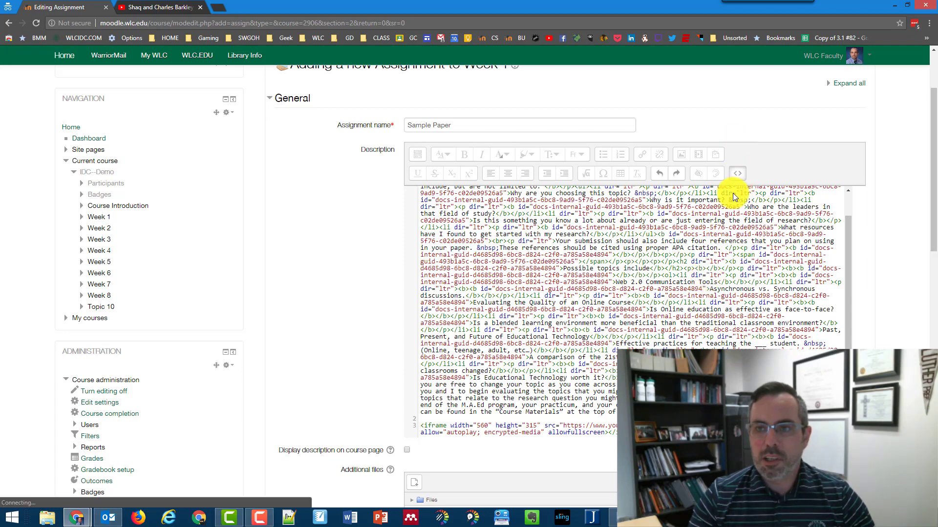
{"action": "left_click", "coordinate": [737, 173]}
{"action": "scroll", "coordinate": [467, 348], "scroll_direction": "down", "scroll_amount": 3}
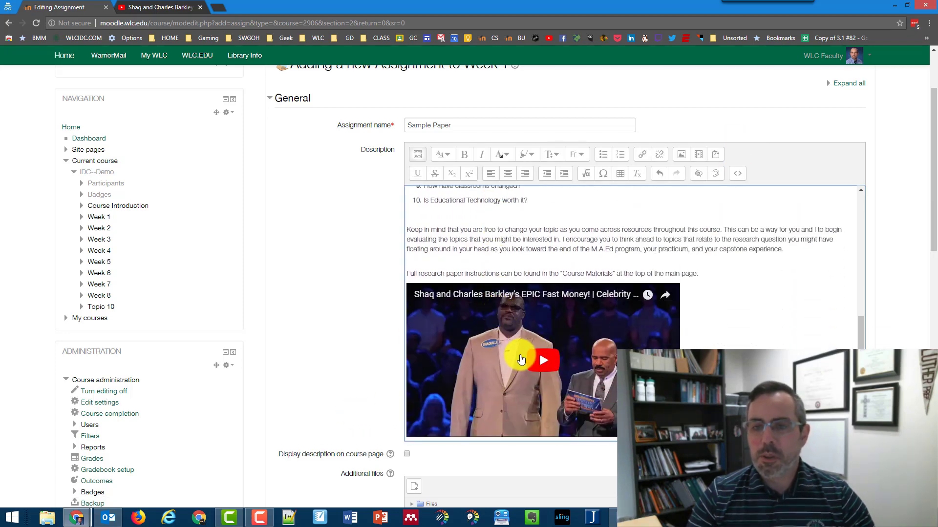
{"action": "scroll", "coordinate": [648, 323], "scroll_direction": "down", "scroll_amount": 2}
{"action": "scroll", "coordinate": [502, 184], "scroll_direction": "up", "scroll_amount": 3}
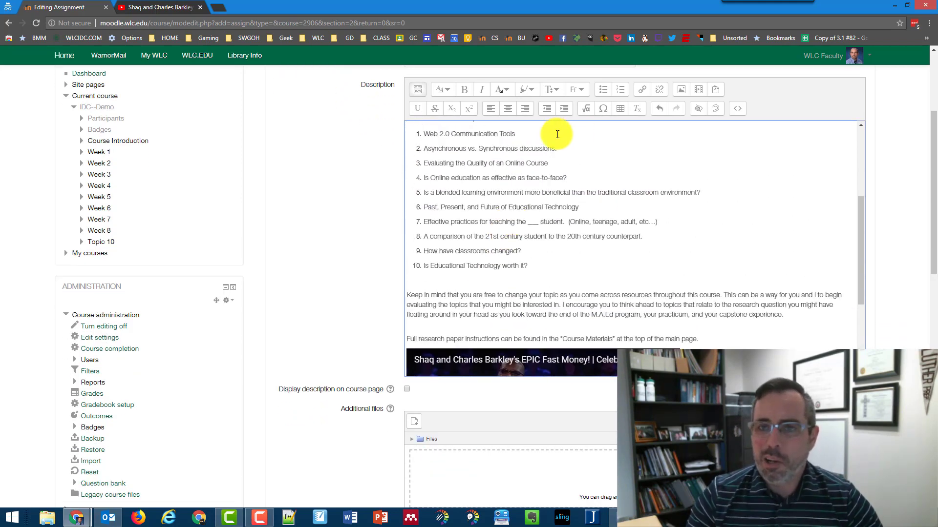
{"action": "scroll", "coordinate": [655, 182], "scroll_direction": "up", "scroll_amount": 3}
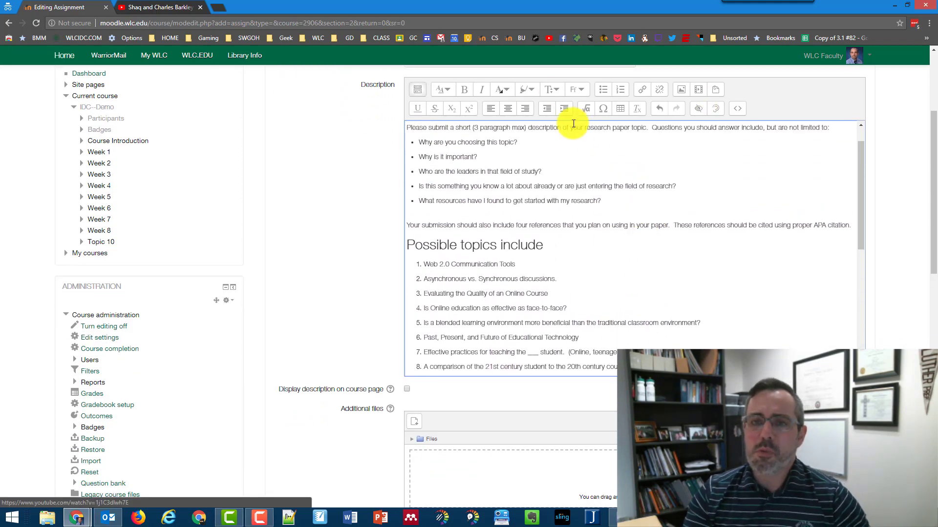
{"action": "scroll", "coordinate": [630, 175], "scroll_direction": "down", "scroll_amount": 5}
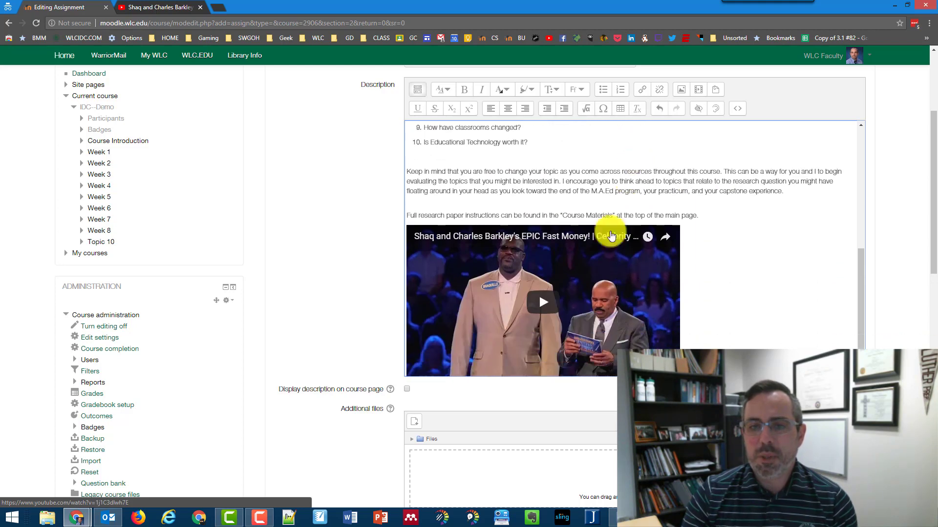
{"action": "scroll", "coordinate": [548, 348], "scroll_direction": "down", "scroll_amount": 5}
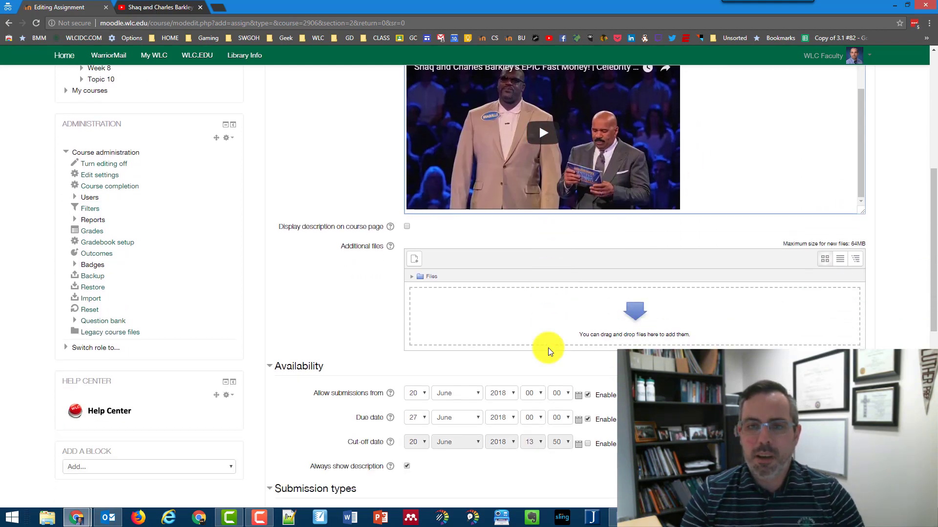
{"action": "scroll", "coordinate": [317, 247], "scroll_direction": "down", "scroll_amount": 4}
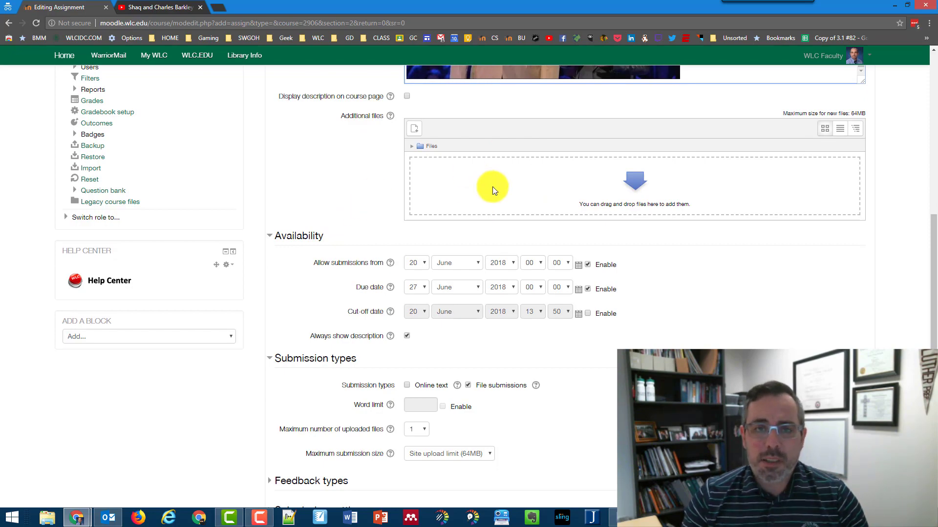
{"action": "scroll", "coordinate": [379, 249], "scroll_direction": "up", "scroll_amount": 12}
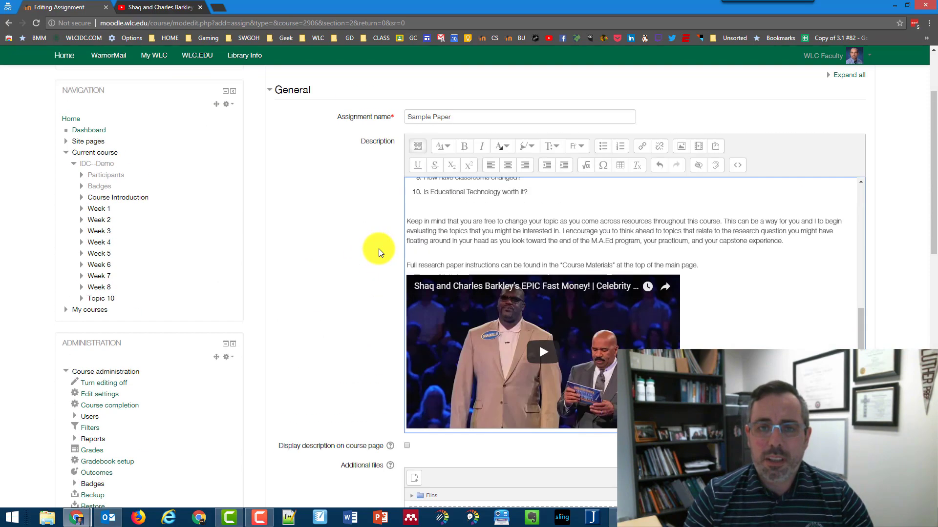
{"action": "scroll", "coordinate": [534, 313], "scroll_direction": "up", "scroll_amount": 4}
{"action": "scroll", "coordinate": [533, 324], "scroll_direction": "down", "scroll_amount": 4}
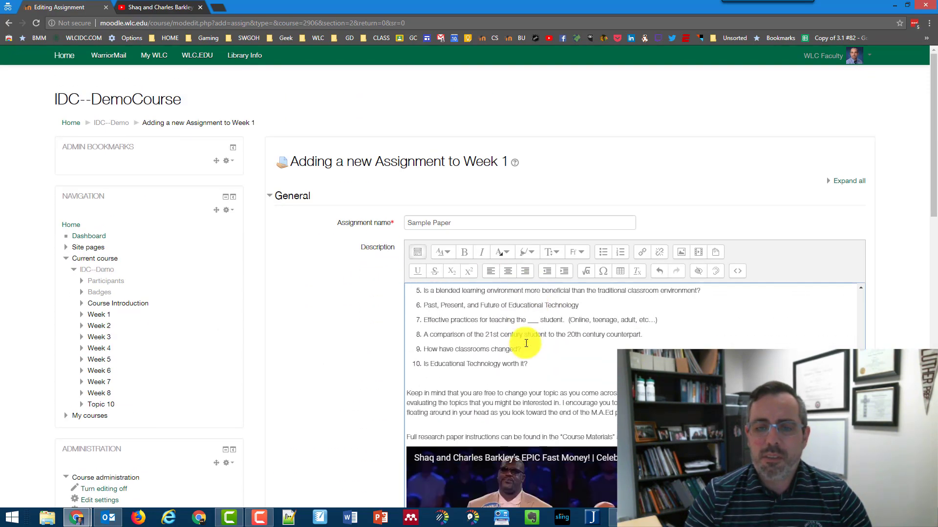
{"action": "scroll", "coordinate": [349, 341], "scroll_direction": "down", "scroll_amount": 7}
{"action": "scroll", "coordinate": [350, 339], "scroll_direction": "down", "scroll_amount": 2}
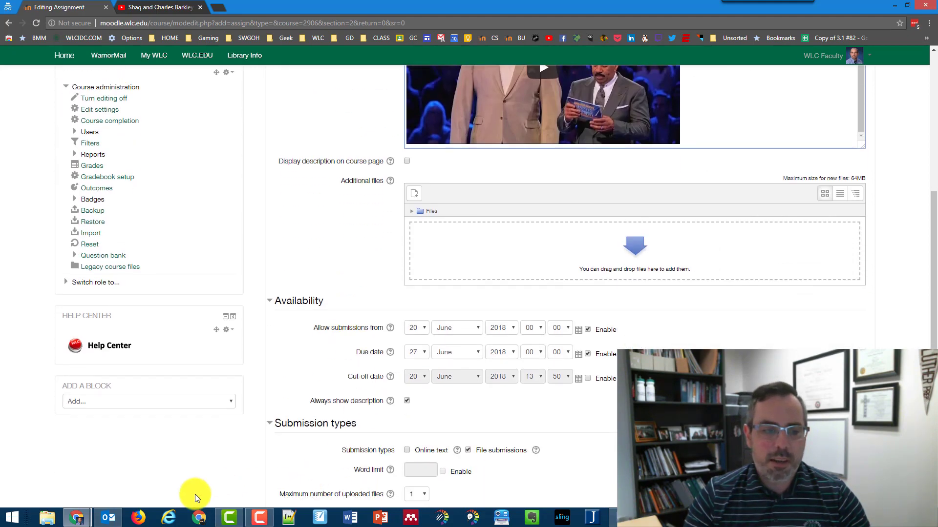
- Drag the Anderson - 2009 PDF from Dropbox > PDF > PDF Archive into Additional files
{"action": "left_click", "coordinate": [54, 517]}
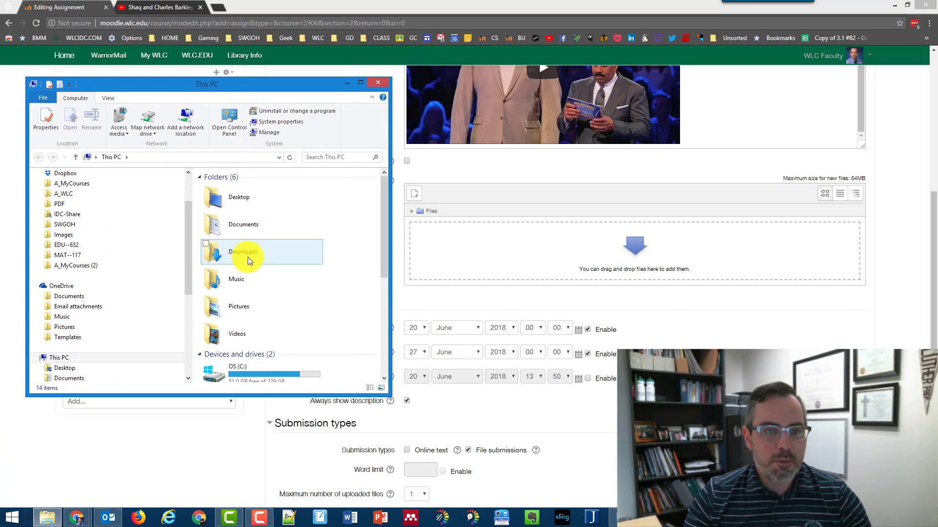
{"action": "left_click", "coordinate": [62, 204]}
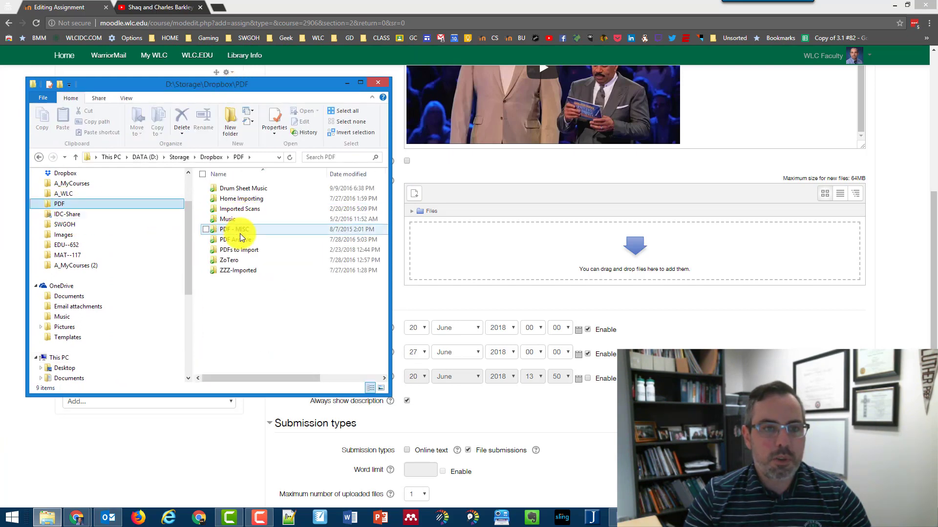
{"action": "left_click", "coordinate": [242, 239]}
{"action": "double_click", "coordinate": [242, 240]}
{"action": "left_click_drag", "start_coordinate": [238, 219], "coordinate": [524, 254]}
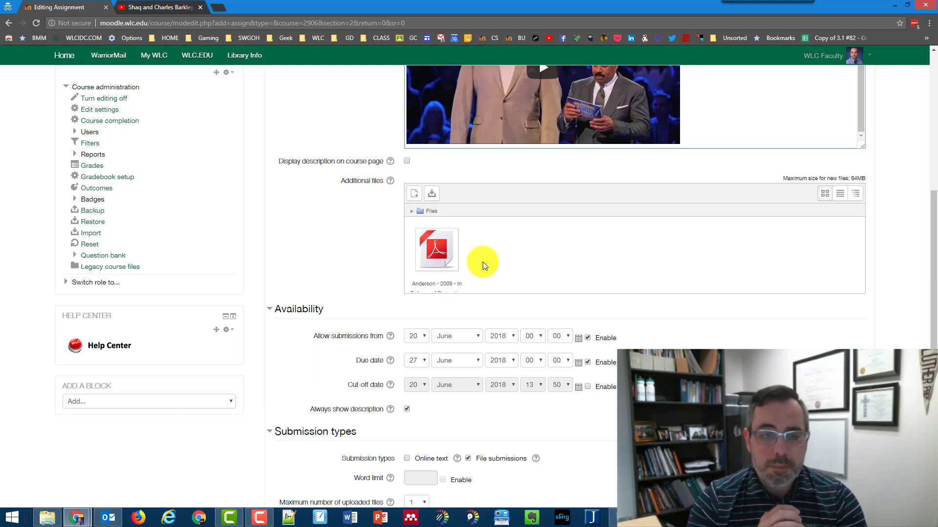
- Disable 'Allow submissions from' and keep the 27 June 2018 due date enabled
{"action": "scroll", "coordinate": [483, 262], "scroll_direction": "down", "scroll_amount": 5}
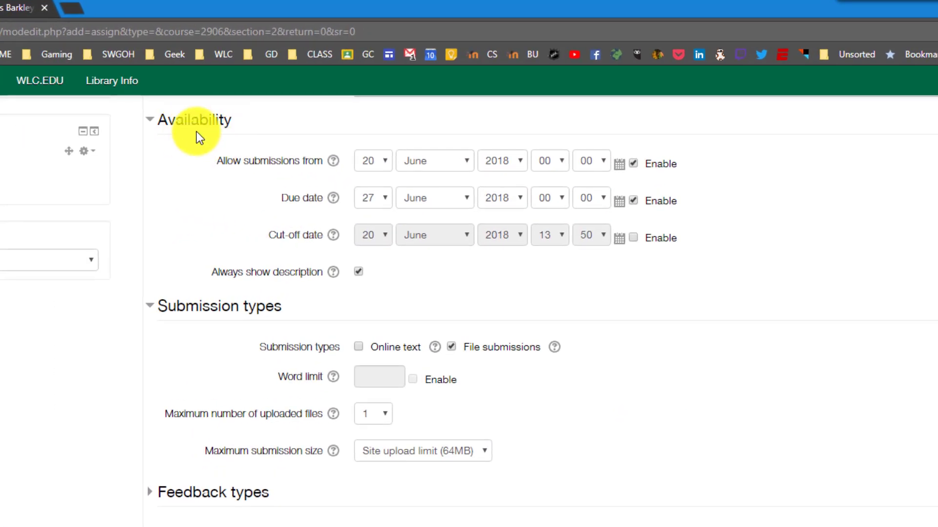
{"action": "left_click", "coordinate": [633, 163]}
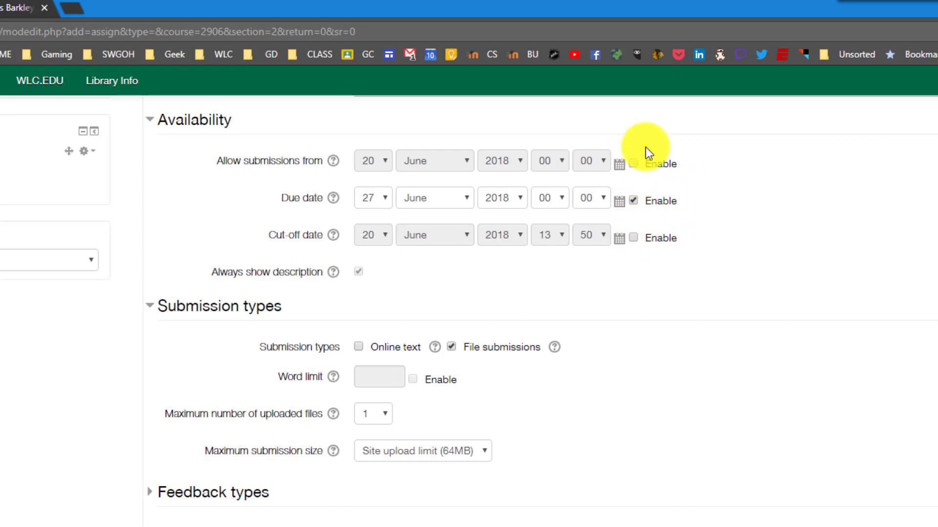
{"action": "left_click", "coordinate": [636, 199]}
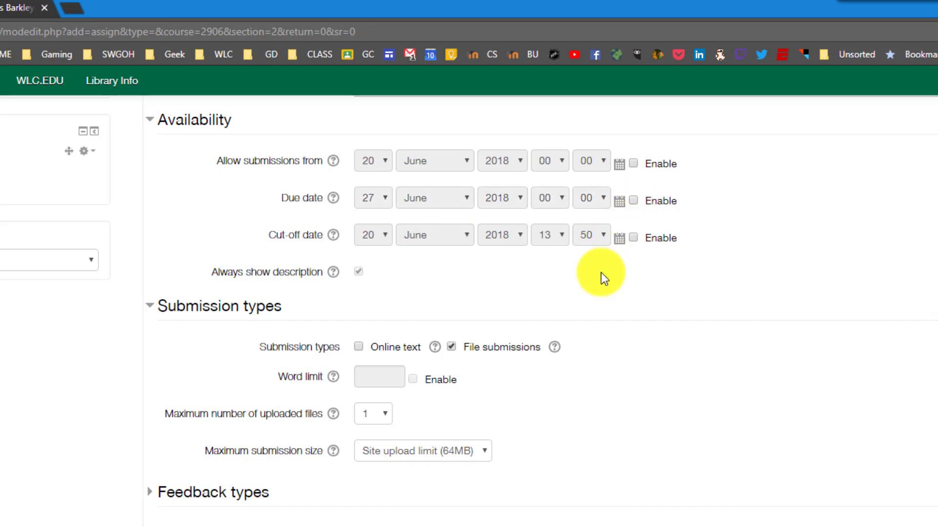
{"action": "left_click", "coordinate": [634, 204]}
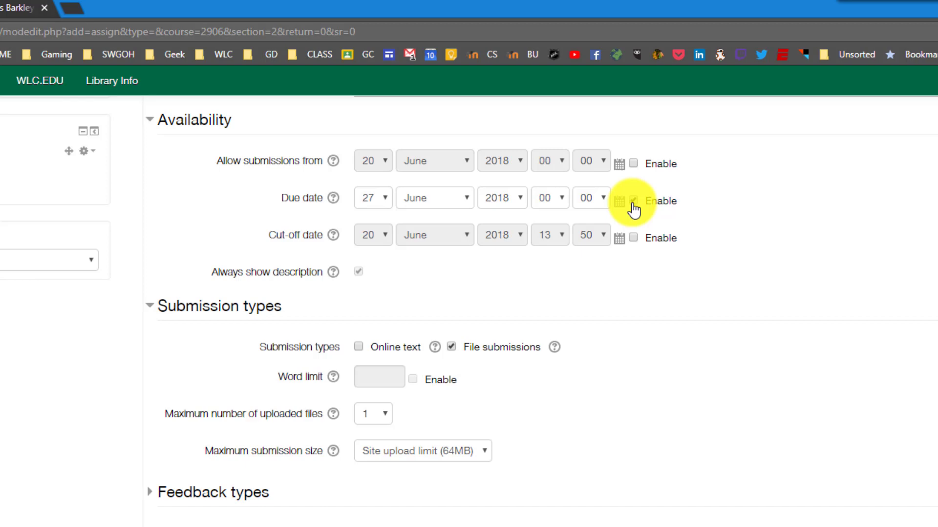
{"action": "scroll", "coordinate": [635, 215], "scroll_direction": "down", "scroll_amount": 3}
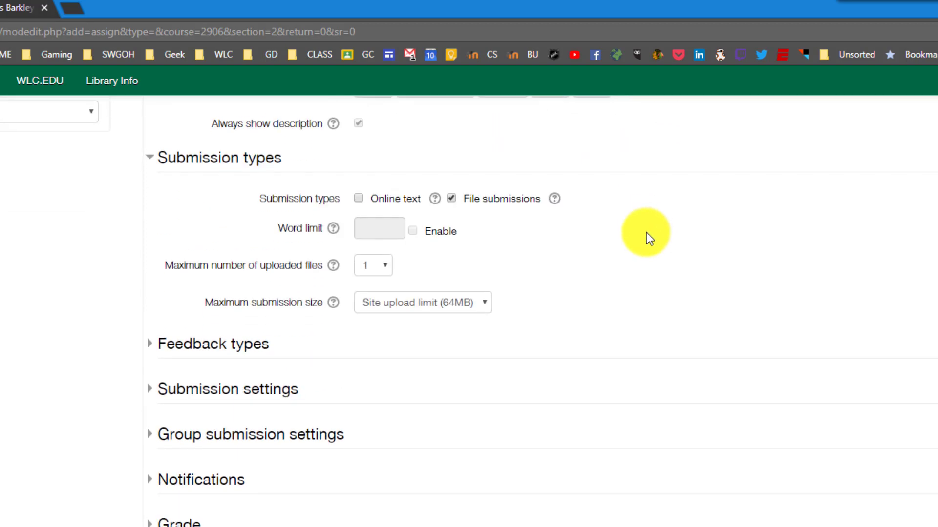
- Disable the assignment's due date
{"action": "scroll", "coordinate": [645, 235], "scroll_direction": "up", "scroll_amount": 3}
{"action": "left_click", "coordinate": [634, 200]}
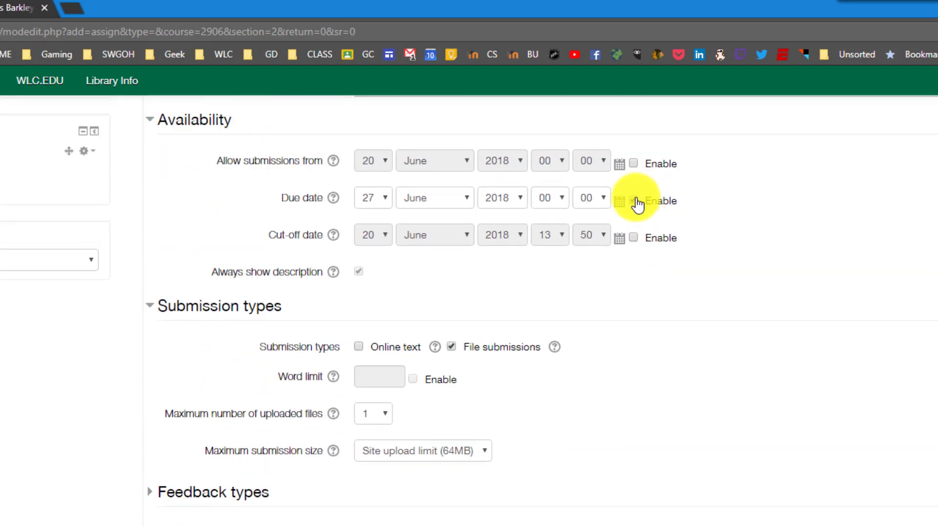
{"action": "scroll", "coordinate": [573, 358], "scroll_direction": "down", "scroll_amount": 3}
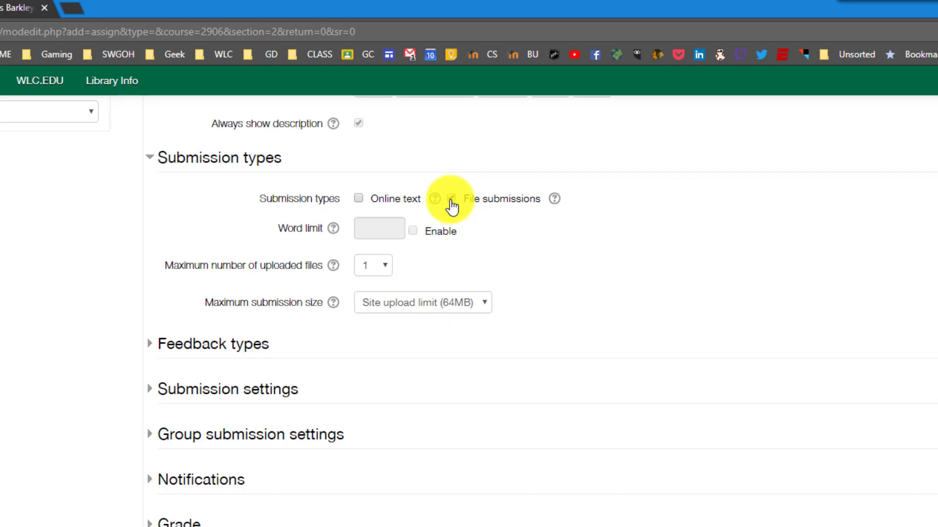
- Allow up to 10 uploaded files with a 64MB maximum submission size
{"action": "left_click", "coordinate": [372, 266]}
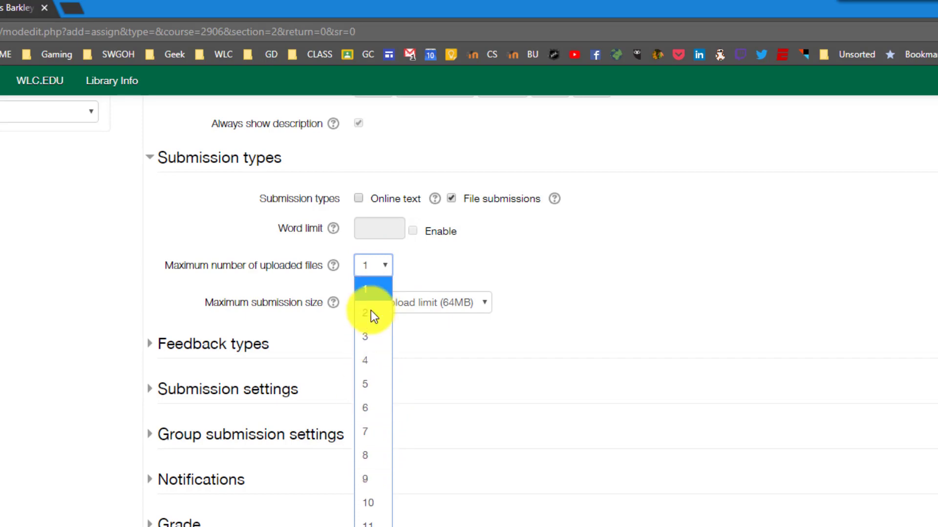
{"action": "left_click", "coordinate": [379, 497]}
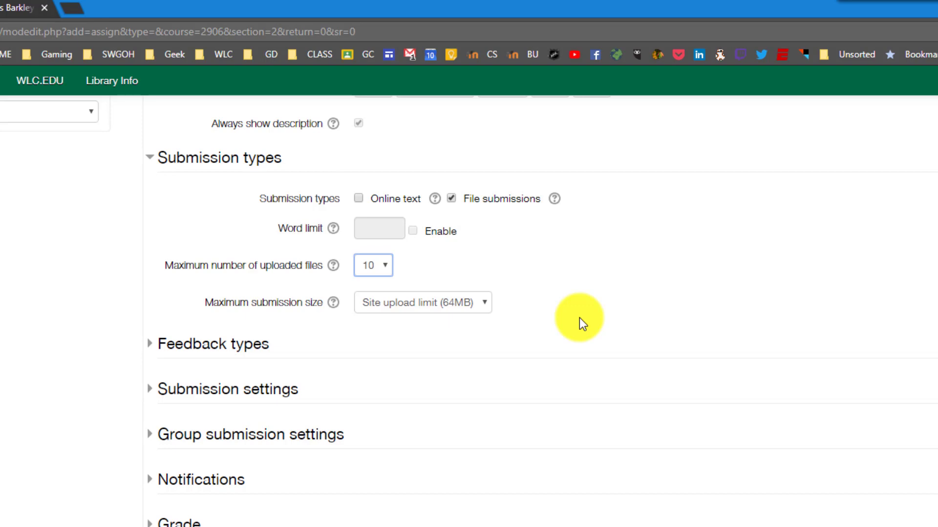
{"action": "left_click", "coordinate": [404, 307]}
{"action": "left_click", "coordinate": [371, 352]}
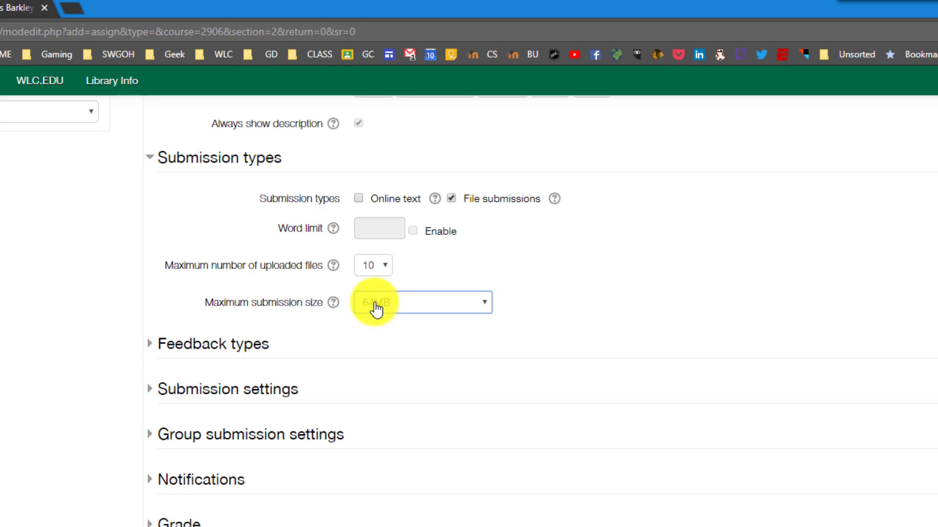
- Turn on feedback files in Feedback types, keeping feedback comments enabled
{"action": "scroll", "coordinate": [372, 388], "scroll_direction": "up", "scroll_amount": 6}
{"action": "scroll", "coordinate": [372, 388], "scroll_direction": "down", "scroll_amount": 4}
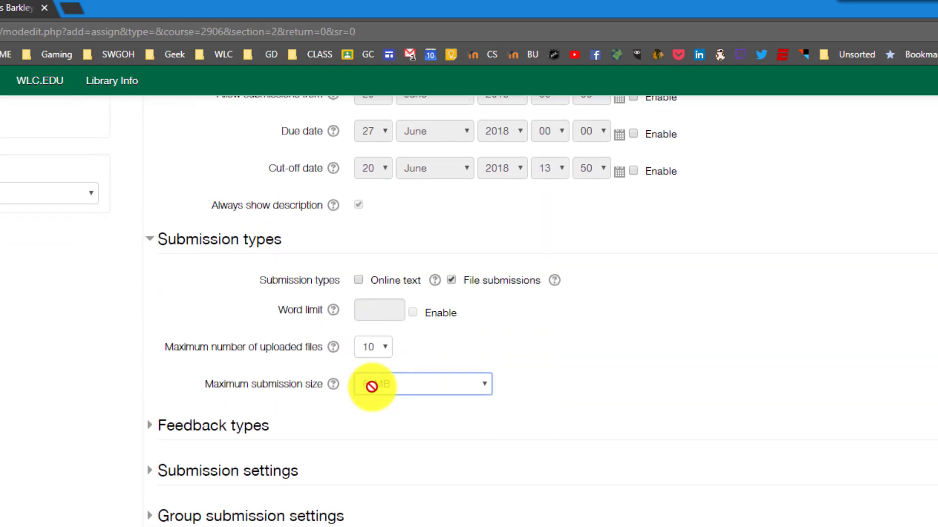
{"action": "scroll", "coordinate": [372, 388], "scroll_direction": "down", "scroll_amount": 1}
{"action": "scroll", "coordinate": [403, 209], "scroll_direction": "up", "scroll_amount": 6}
{"action": "scroll", "coordinate": [429, 295], "scroll_direction": "down", "scroll_amount": 3}
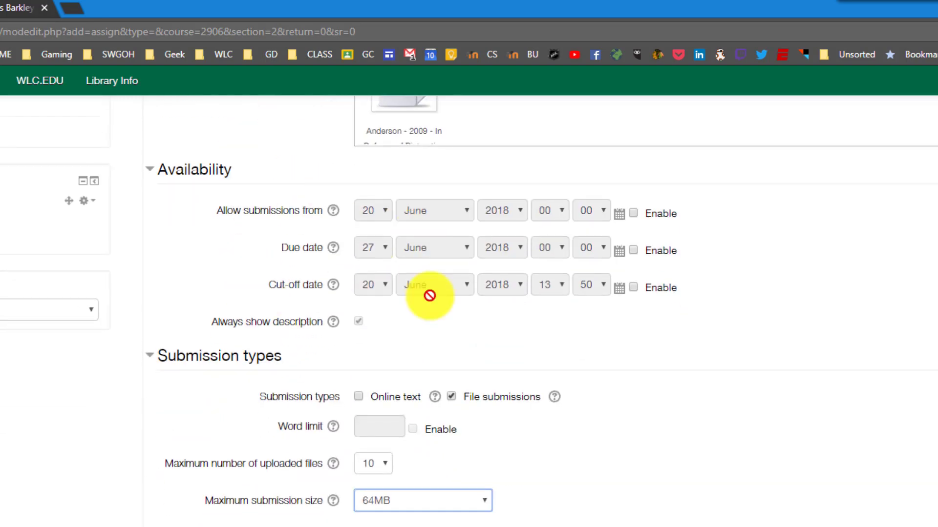
{"action": "scroll", "coordinate": [397, 320], "scroll_direction": "down", "scroll_amount": 6}
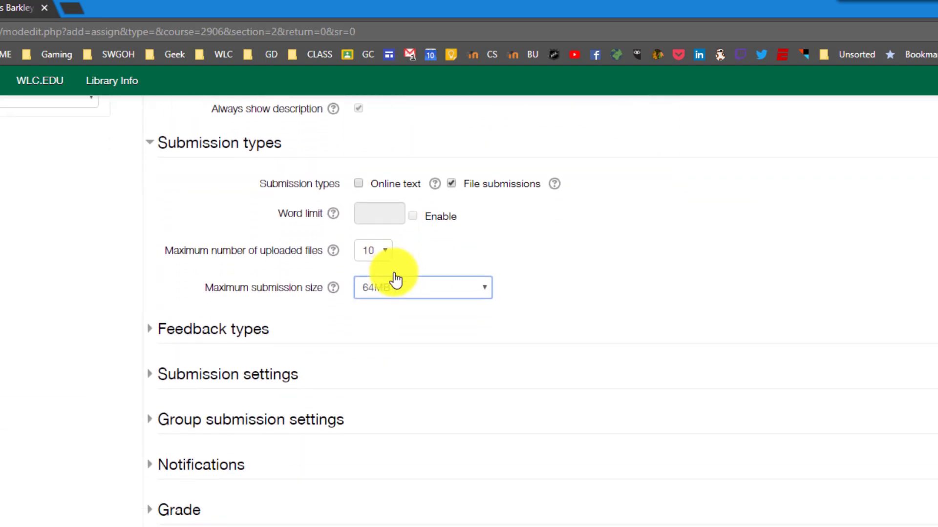
{"action": "left_click", "coordinate": [159, 246]}
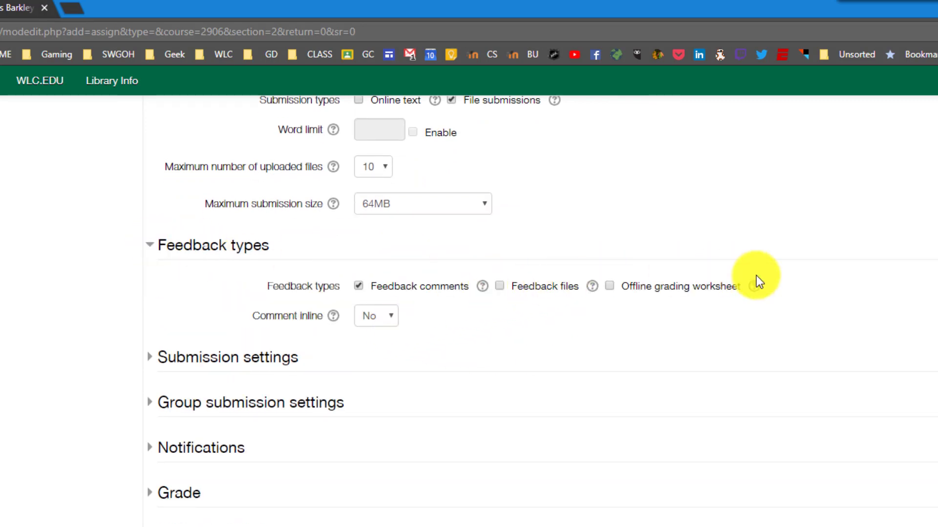
{"action": "left_click", "coordinate": [501, 287]}
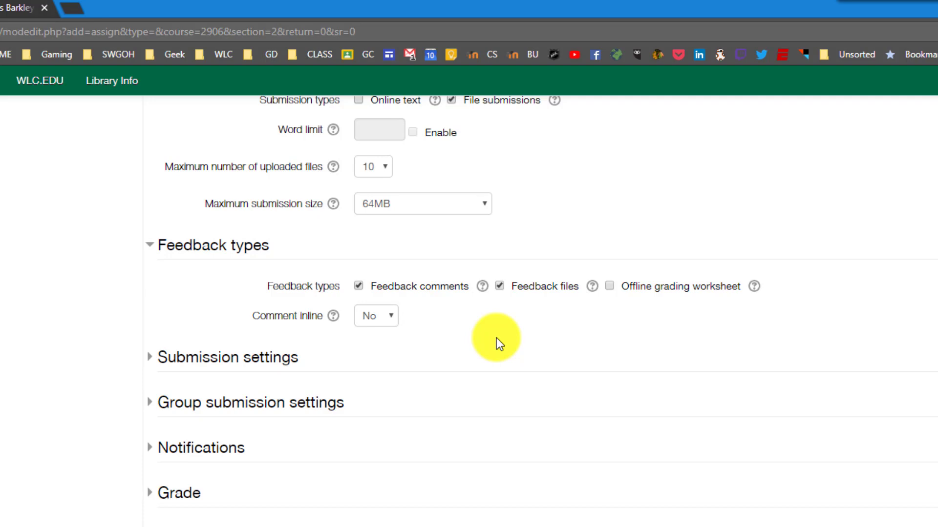
{"action": "left_click", "coordinate": [359, 285]}
{"action": "left_click", "coordinate": [359, 287]}
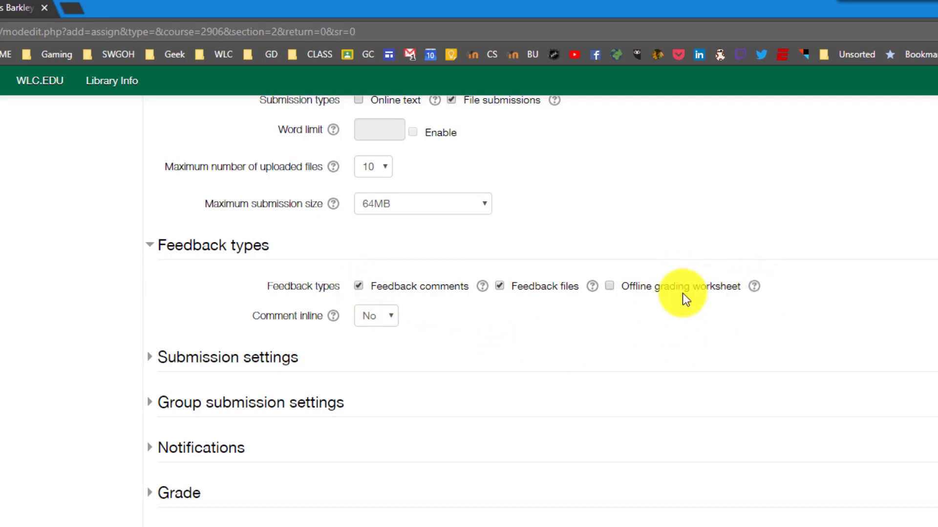
- Keep the submit-button requirement at No after reading its help explanation
{"action": "scroll", "coordinate": [684, 295], "scroll_direction": "down", "scroll_amount": 2}
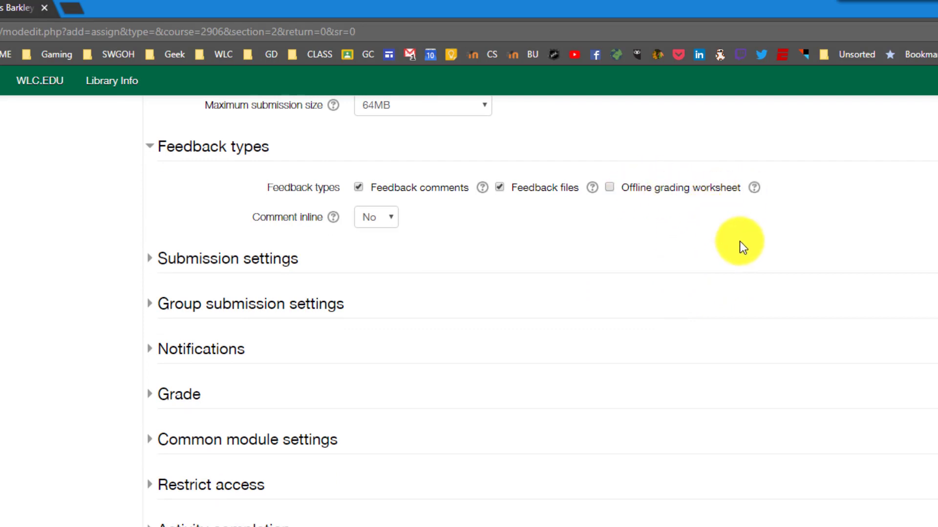
{"action": "scroll", "coordinate": [273, 357], "scroll_direction": "down", "scroll_amount": 1}
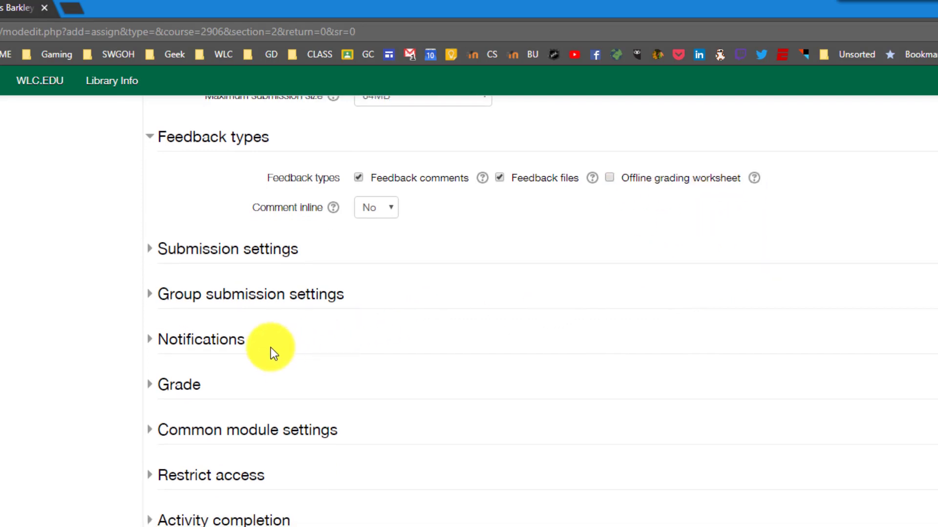
{"action": "left_click", "coordinate": [151, 252]}
{"action": "scroll", "coordinate": [537, 234], "scroll_direction": "down", "scroll_amount": 2}
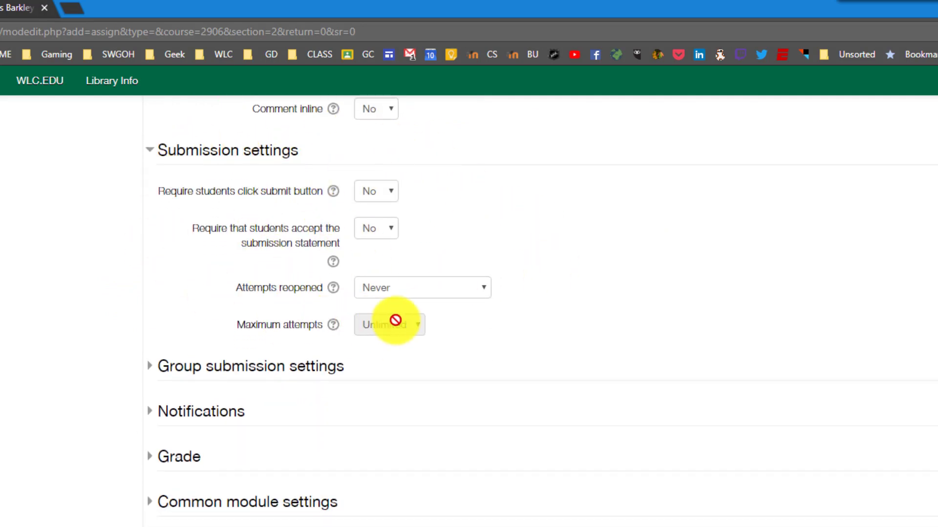
{"action": "left_click", "coordinate": [390, 196]}
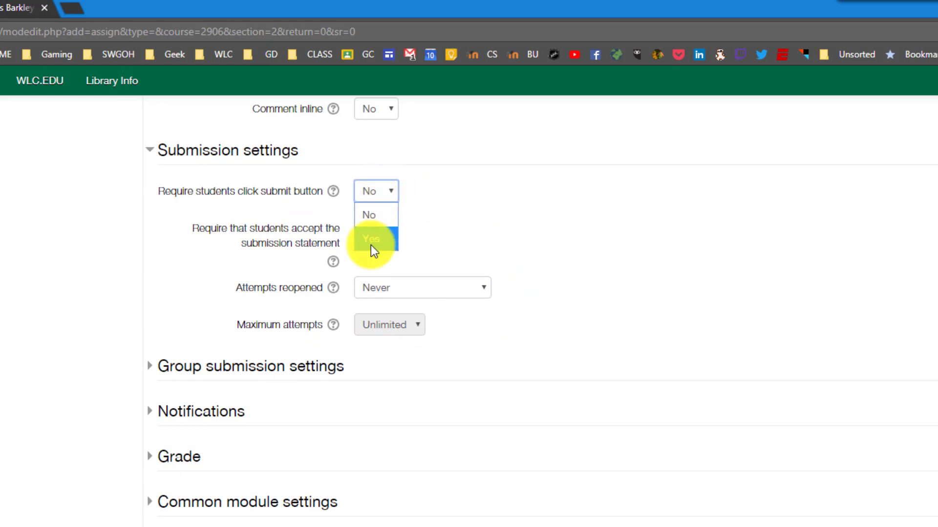
{"action": "left_click", "coordinate": [441, 194]}
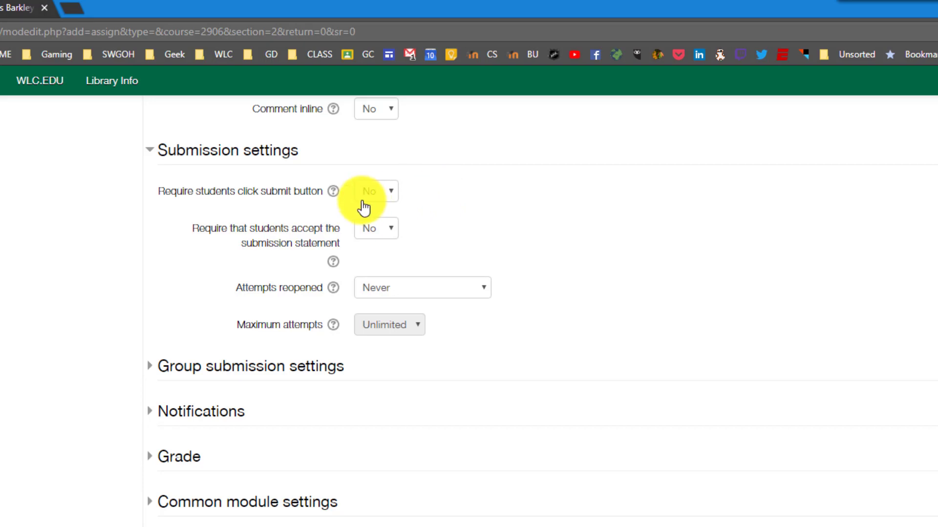
{"action": "left_click", "coordinate": [333, 192]}
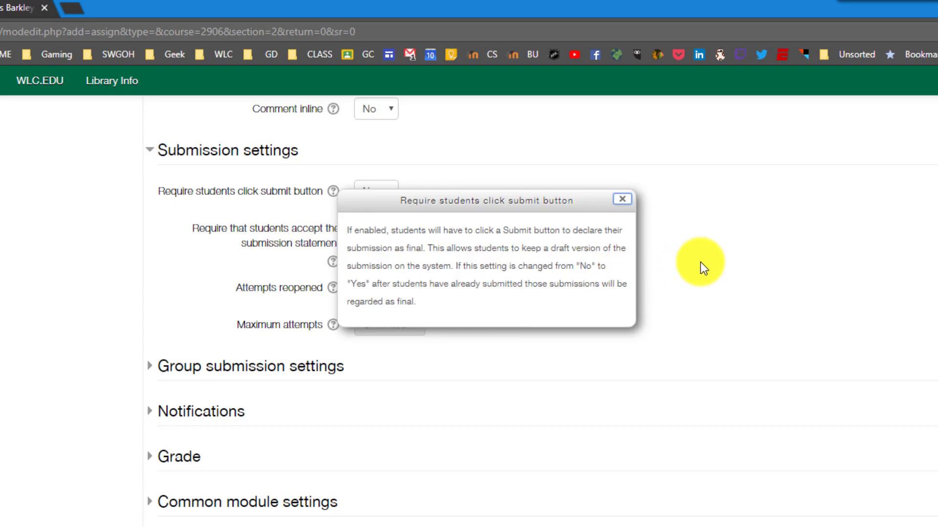
{"action": "left_click", "coordinate": [622, 201]}
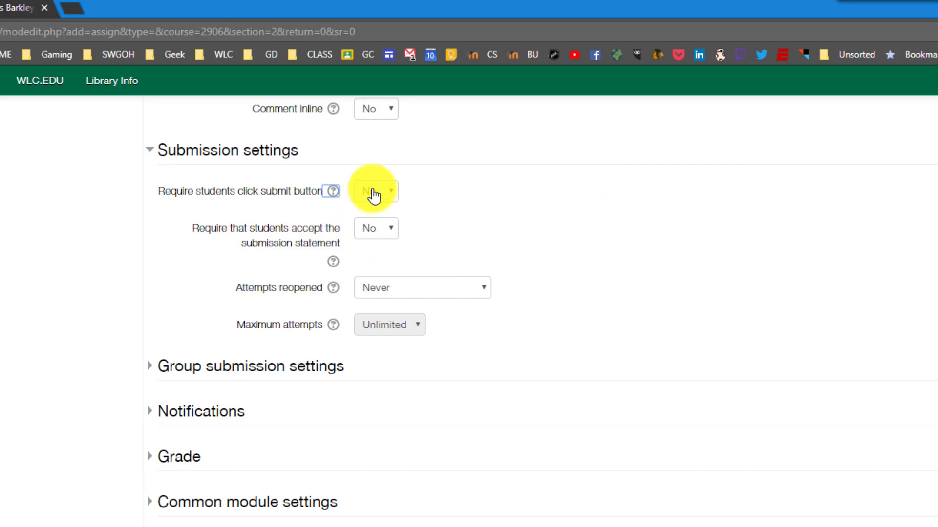
- Leave Attempts reopened set to Never
{"action": "scroll", "coordinate": [527, 193], "scroll_direction": "down", "scroll_amount": 2}
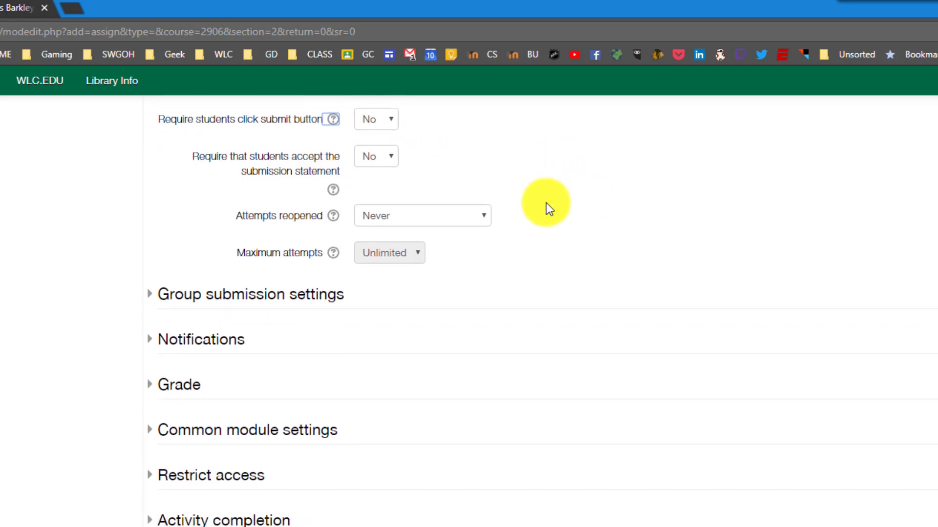
{"action": "left_click", "coordinate": [428, 217]}
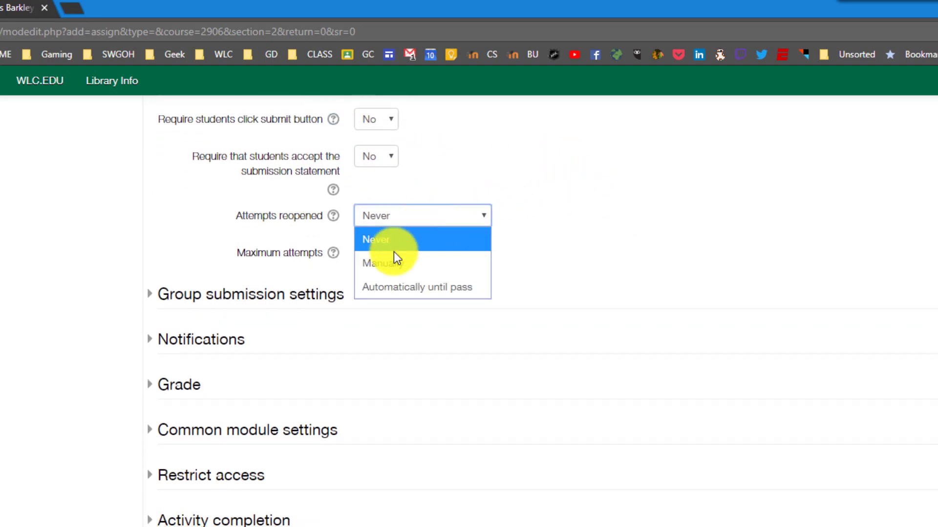
{"action": "left_click", "coordinate": [386, 265]}
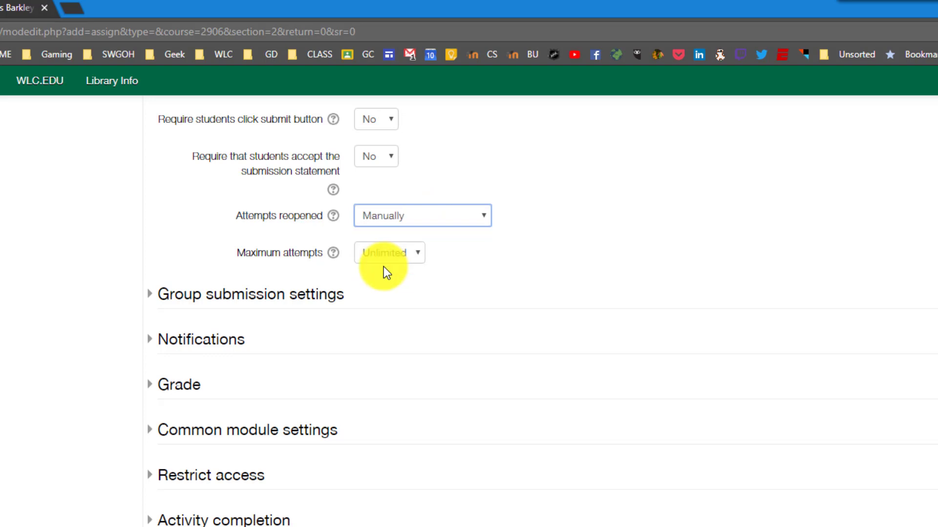
{"action": "left_click", "coordinate": [444, 220]}
{"action": "left_click", "coordinate": [388, 241]}
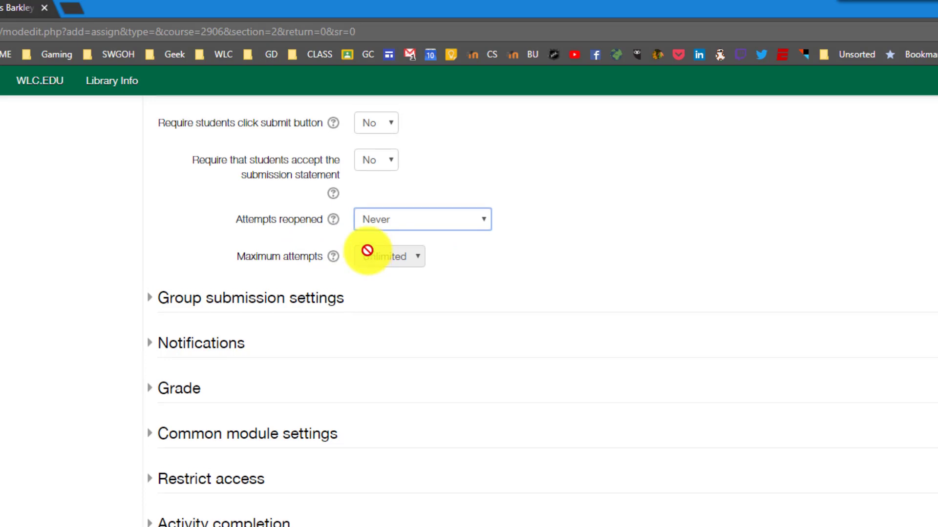
{"action": "scroll", "coordinate": [450, 370], "scroll_direction": "up", "scroll_amount": 3}
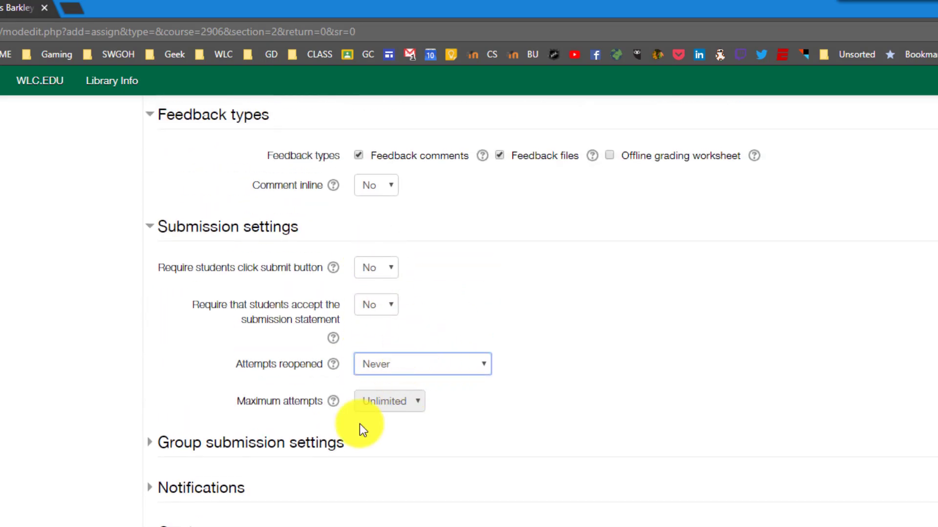
{"action": "scroll", "coordinate": [352, 471], "scroll_direction": "down", "scroll_amount": 3}
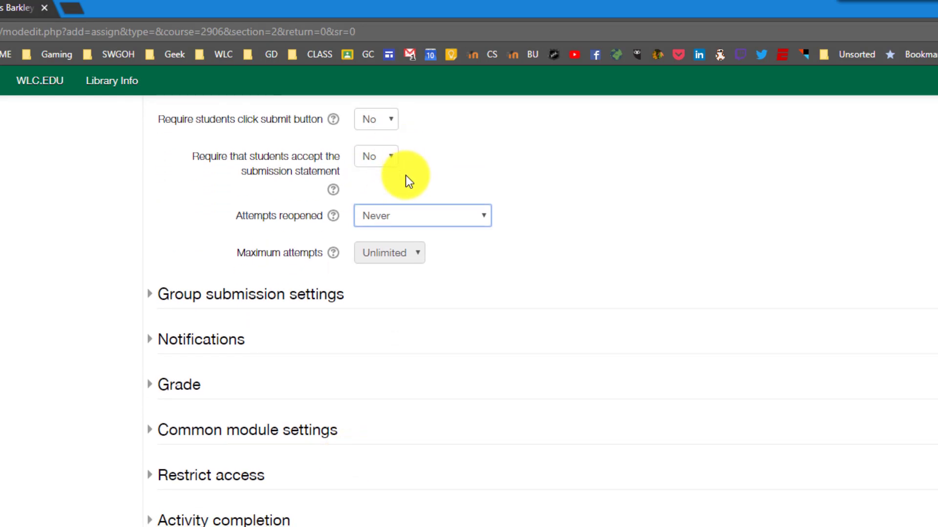
- Expand and collapse Group submission settings without changing anything
{"action": "left_click", "coordinate": [152, 294]}
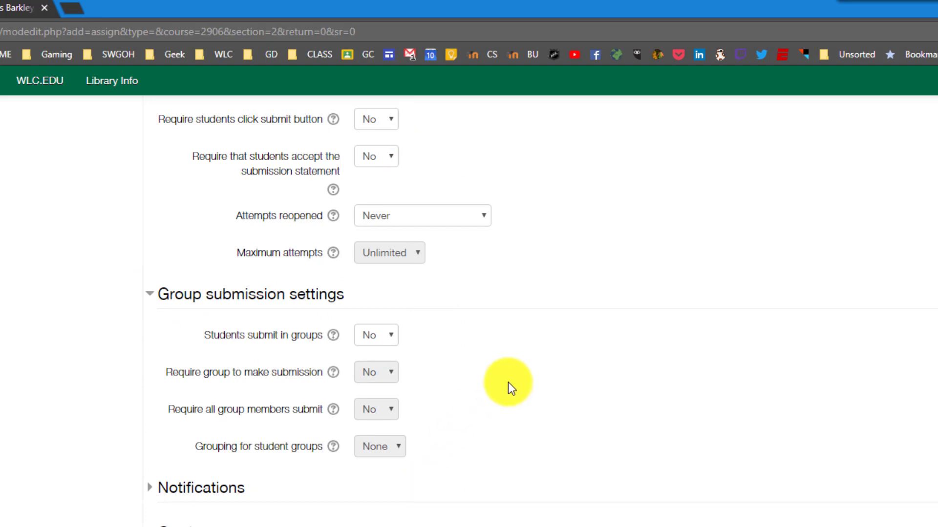
{"action": "scroll", "coordinate": [502, 382], "scroll_direction": "up", "scroll_amount": 1}
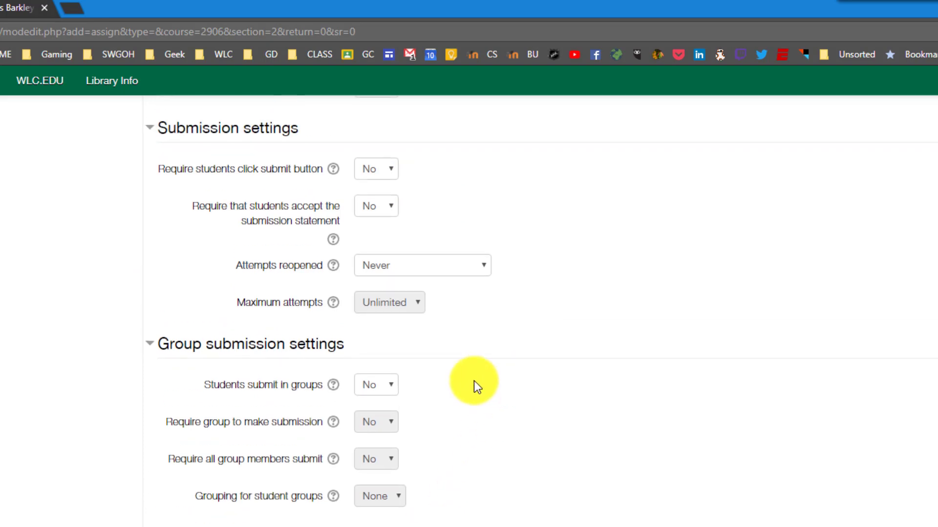
{"action": "left_click", "coordinate": [151, 351]}
{"action": "scroll", "coordinate": [315, 308], "scroll_direction": "down", "scroll_amount": 1}
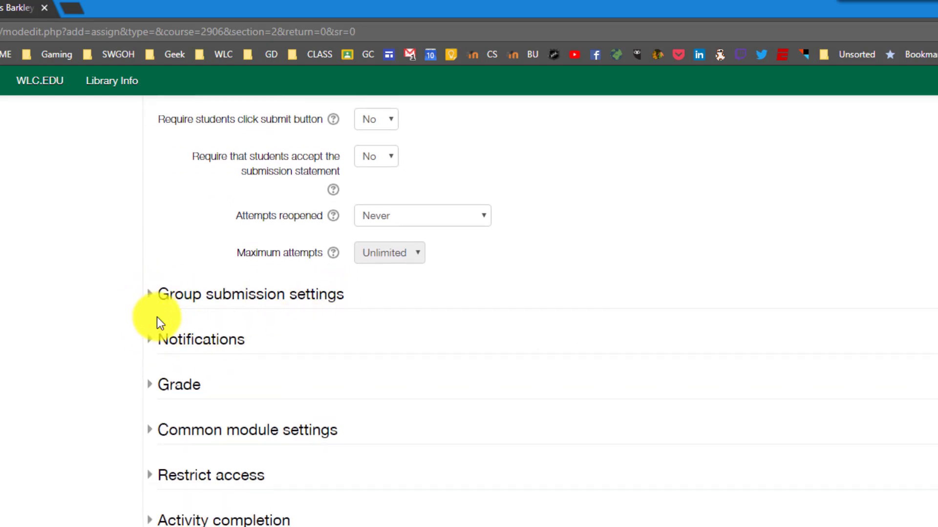
- Check Notifications: graders not notified of submissions or late submissions, students notified by default
{"action": "left_click", "coordinate": [150, 344]}
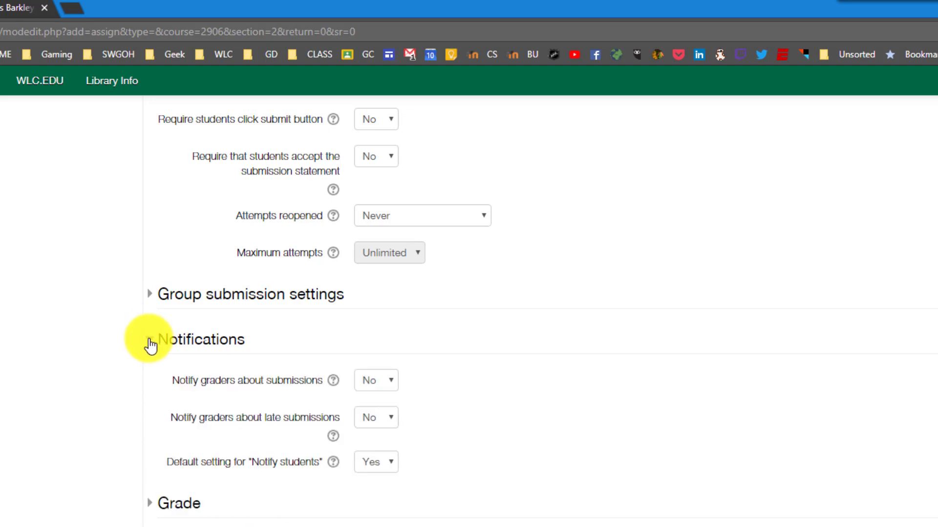
{"action": "scroll", "coordinate": [320, 381], "scroll_direction": "down", "scroll_amount": 3}
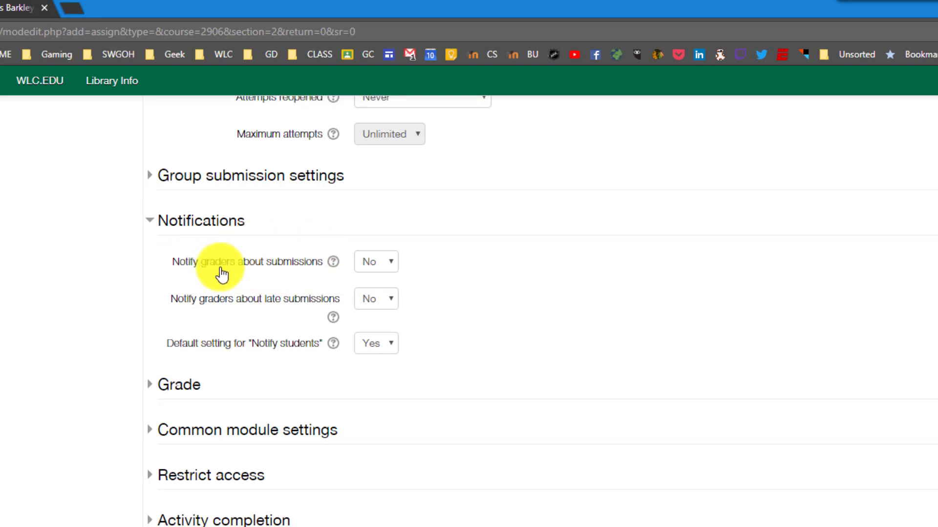
{"action": "left_click", "coordinate": [382, 277]}
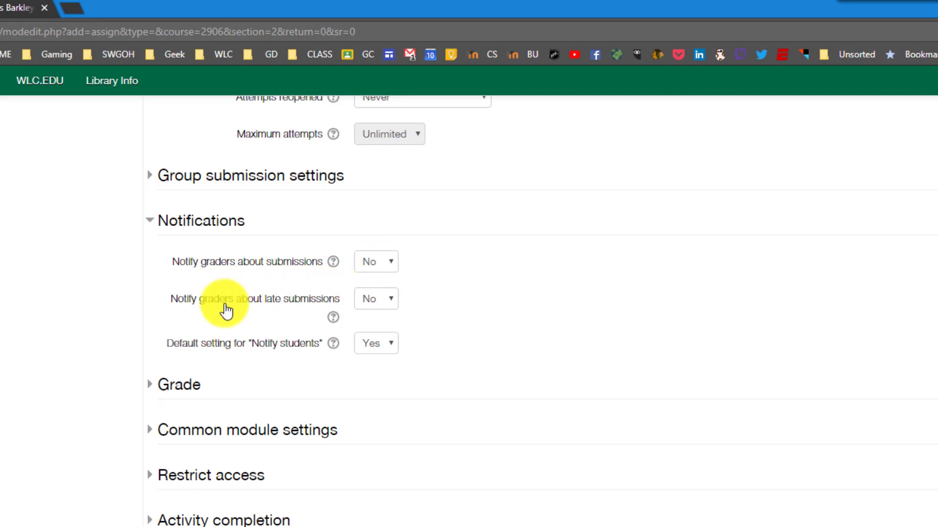
{"action": "left_click", "coordinate": [390, 304]}
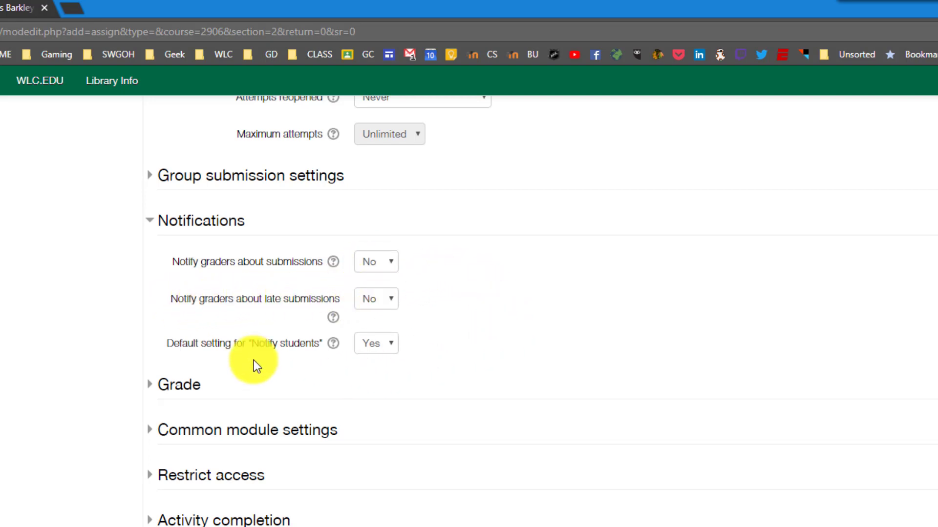
{"action": "left_click", "coordinate": [377, 350]}
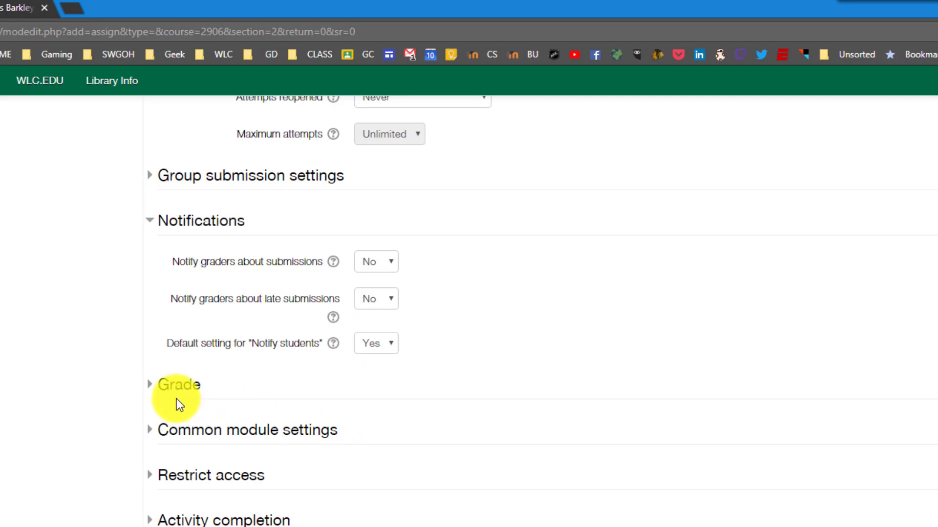
- Change Maximum points from 100 to 20, keeping grade category Not categorized
{"action": "left_click", "coordinate": [184, 387]}
{"action": "scroll", "coordinate": [610, 352], "scroll_direction": "down", "scroll_amount": 3}
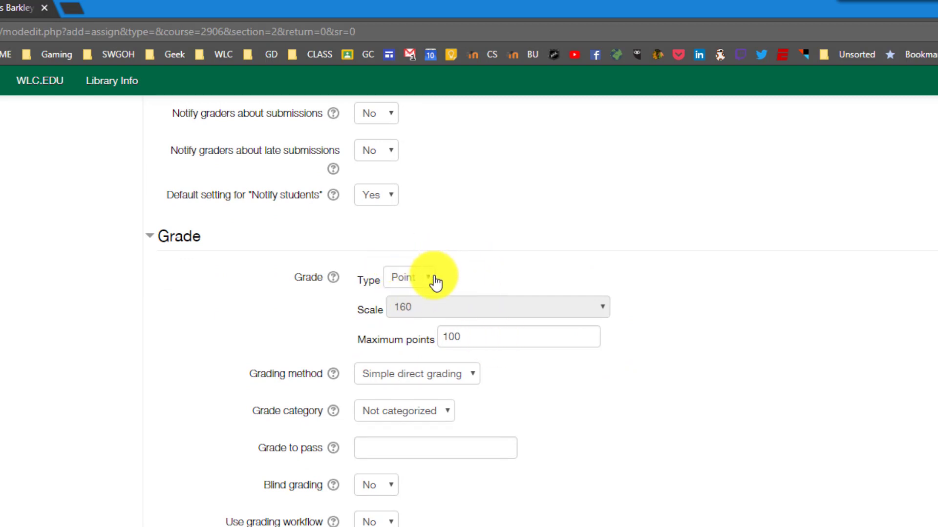
{"action": "left_click_drag", "start_coordinate": [478, 335], "coordinate": [404, 349]}
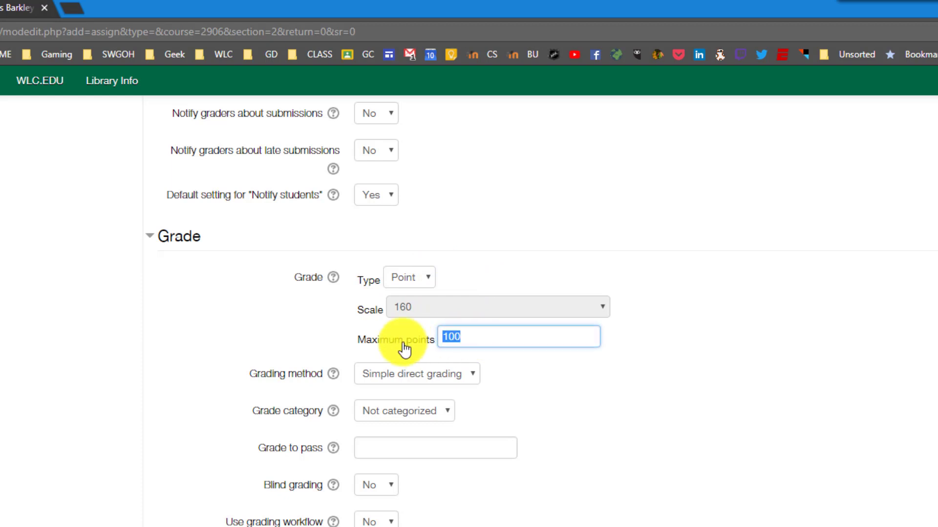
{"action": "type", "text": "20"}
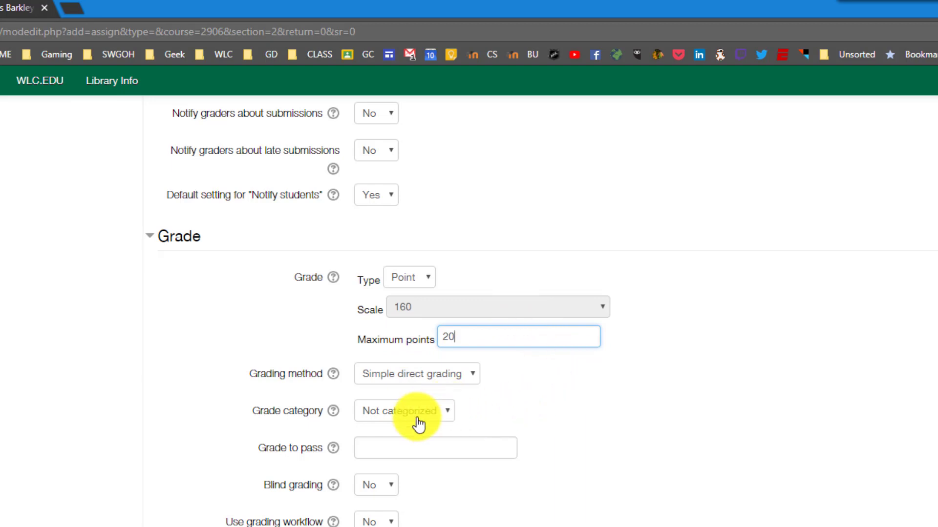
{"action": "scroll", "coordinate": [475, 418], "scroll_direction": "down", "scroll_amount": 2}
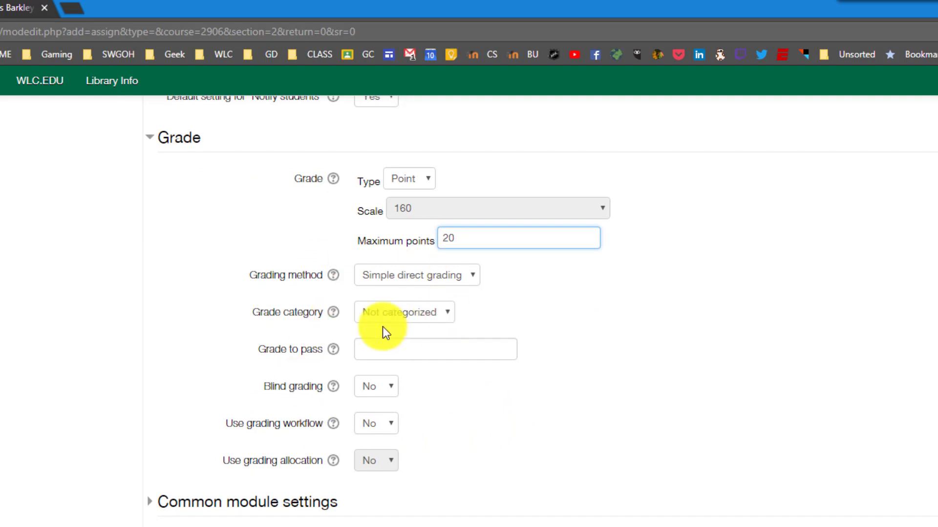
{"action": "left_click", "coordinate": [419, 320]}
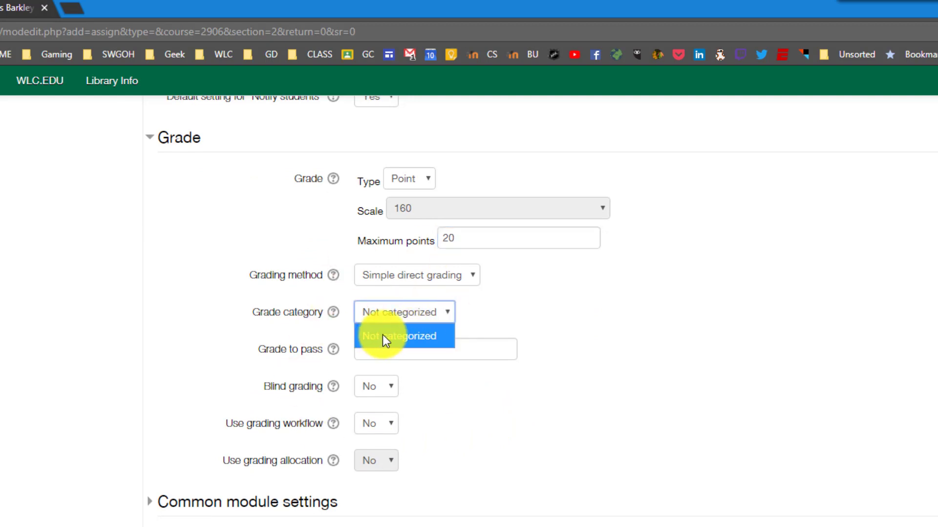
{"action": "left_click", "coordinate": [425, 321]}
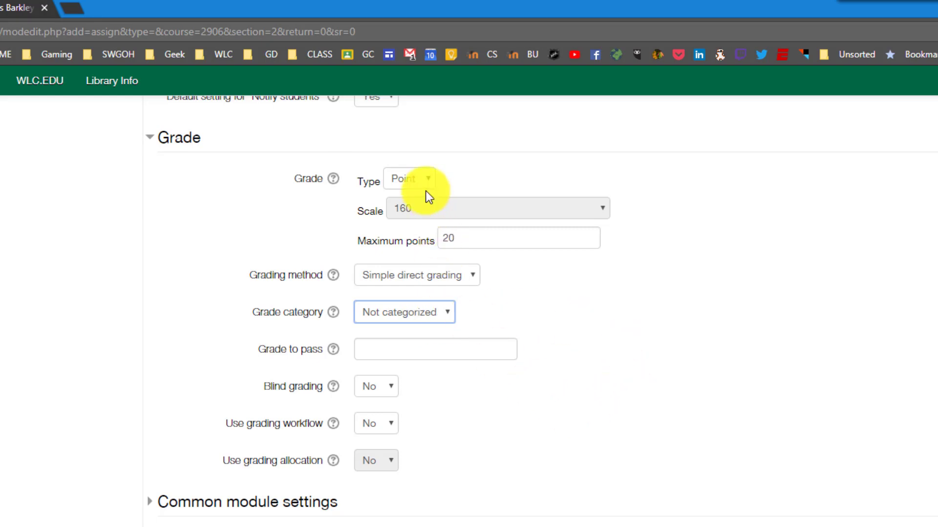
{"action": "left_click", "coordinate": [412, 181]}
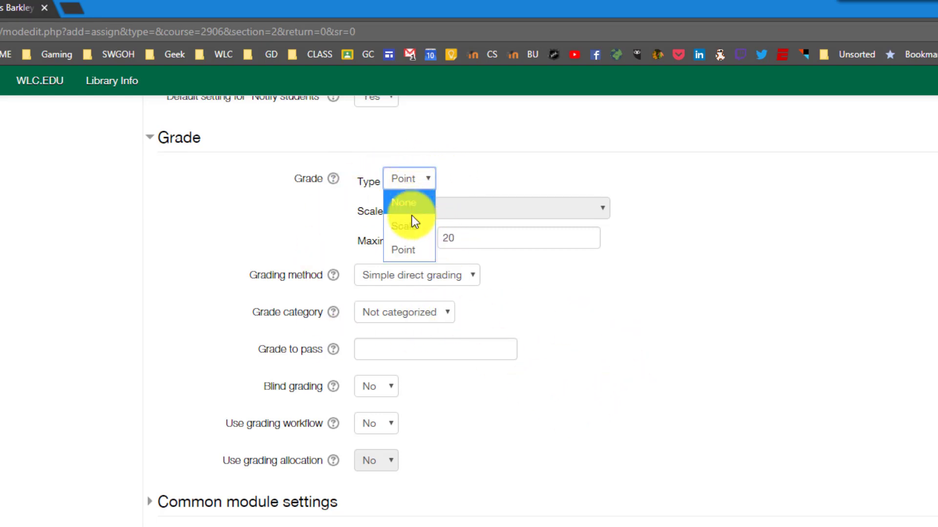
{"action": "left_click", "coordinate": [409, 224]}
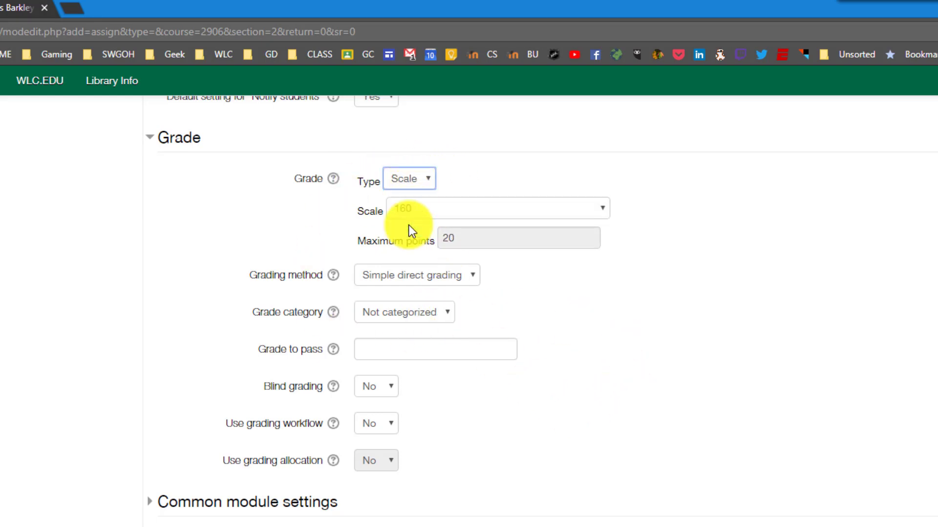
{"action": "left_click", "coordinate": [582, 210]}
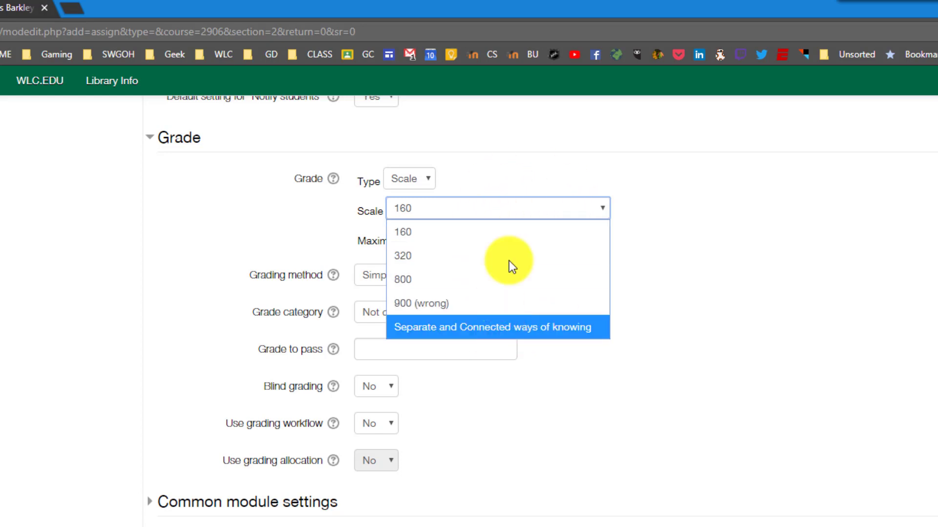
{"action": "left_click", "coordinate": [681, 250]}
{"action": "left_click", "coordinate": [418, 181]}
{"action": "left_click", "coordinate": [411, 210]}
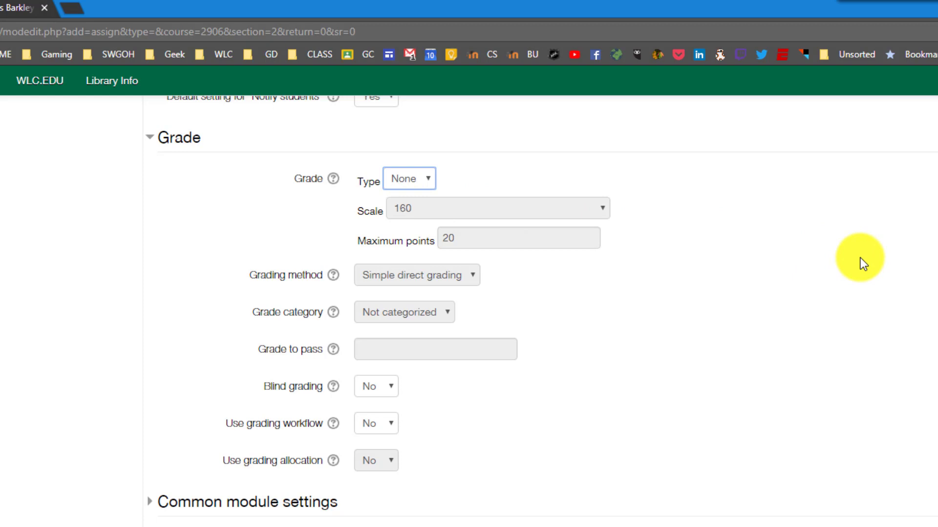
{"action": "left_click", "coordinate": [414, 181]}
{"action": "left_click", "coordinate": [425, 245]}
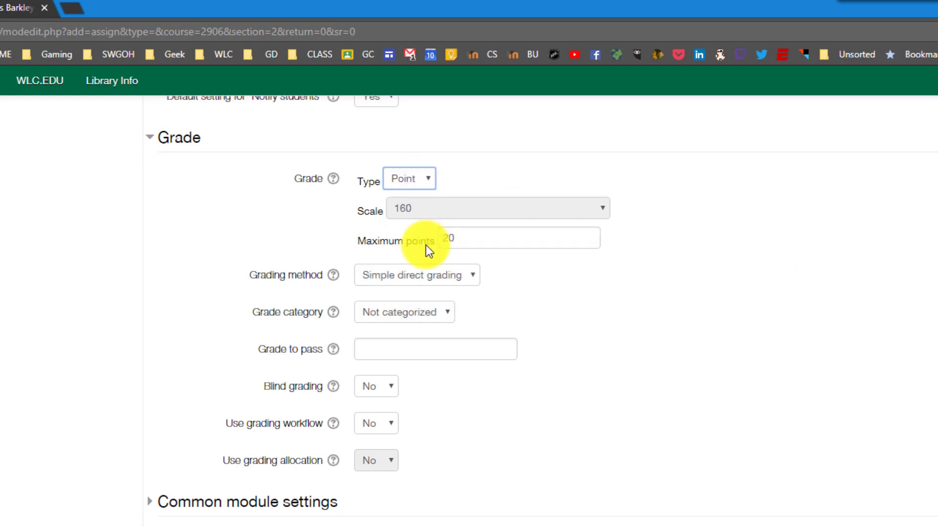
{"action": "scroll", "coordinate": [480, 500], "scroll_direction": "down", "scroll_amount": 1}
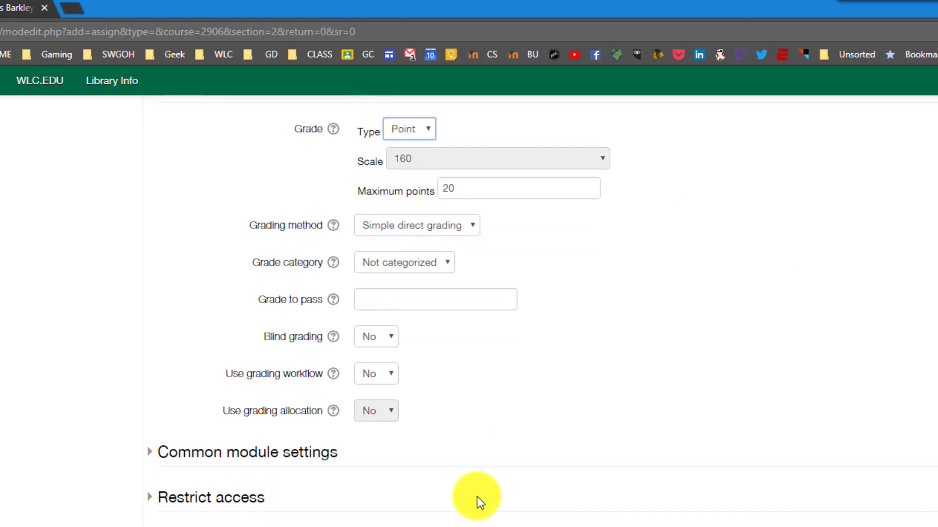
{"action": "left_click", "coordinate": [459, 228]}
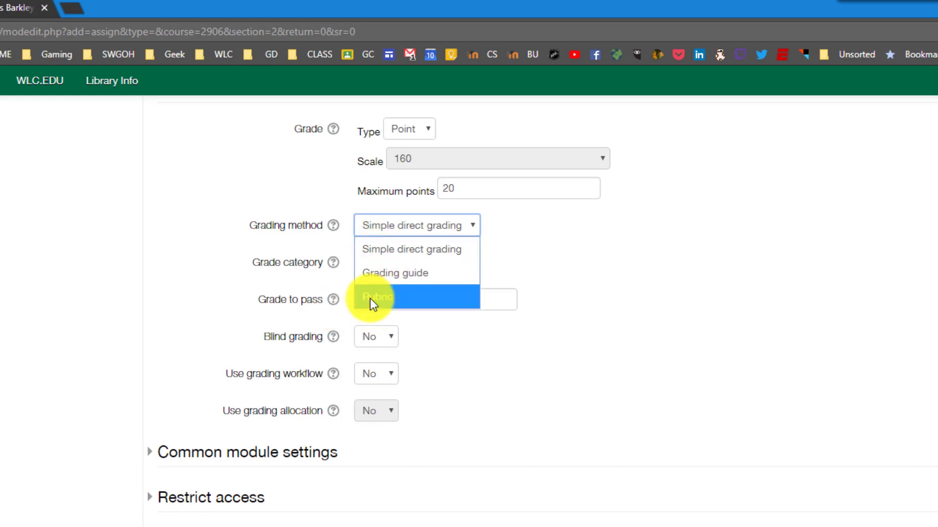
{"action": "left_click", "coordinate": [701, 419]}
{"action": "scroll", "coordinate": [671, 461], "scroll_direction": "down", "scroll_amount": 1}
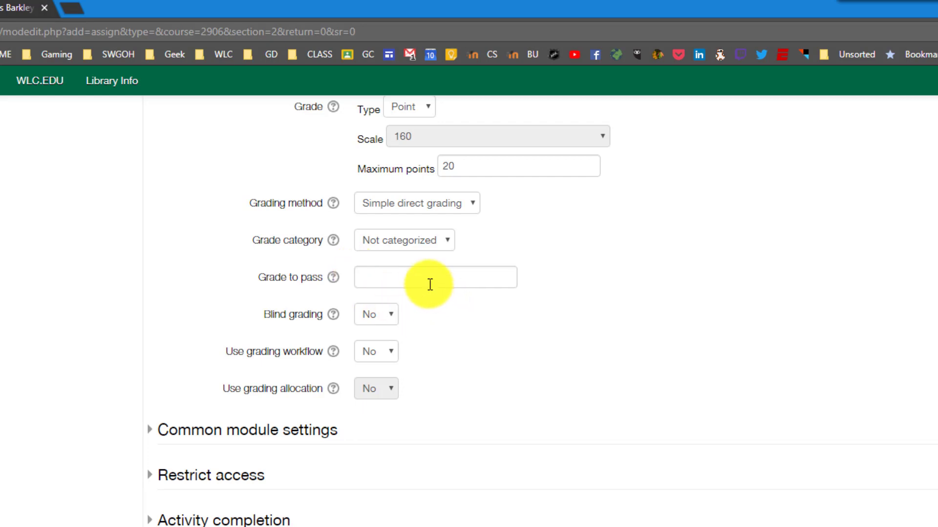
- Keep the assignment visible to students in Common module settings
{"action": "left_click", "coordinate": [149, 431]}
{"action": "scroll", "coordinate": [157, 312], "scroll_direction": "down", "scroll_amount": 4}
{"action": "left_click", "coordinate": [381, 276]}
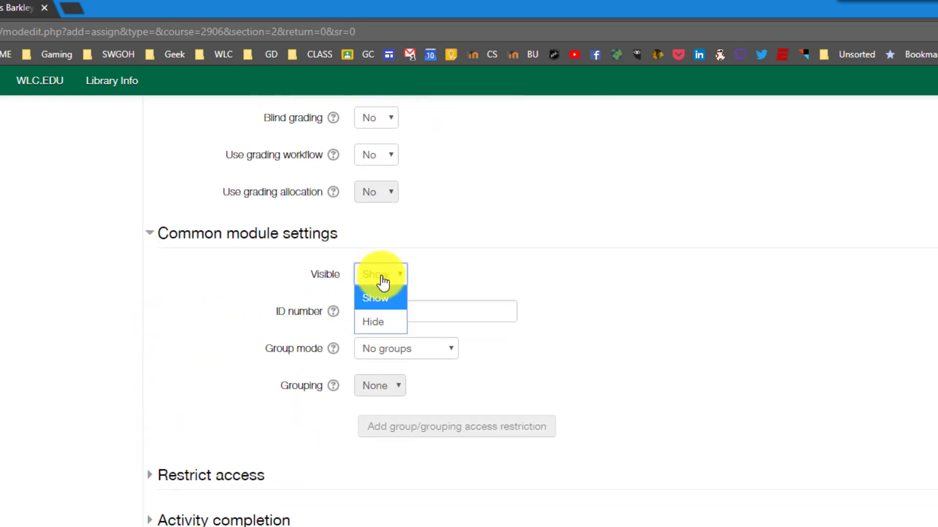
{"action": "left_click", "coordinate": [380, 321]}
{"action": "left_click", "coordinate": [385, 279]}
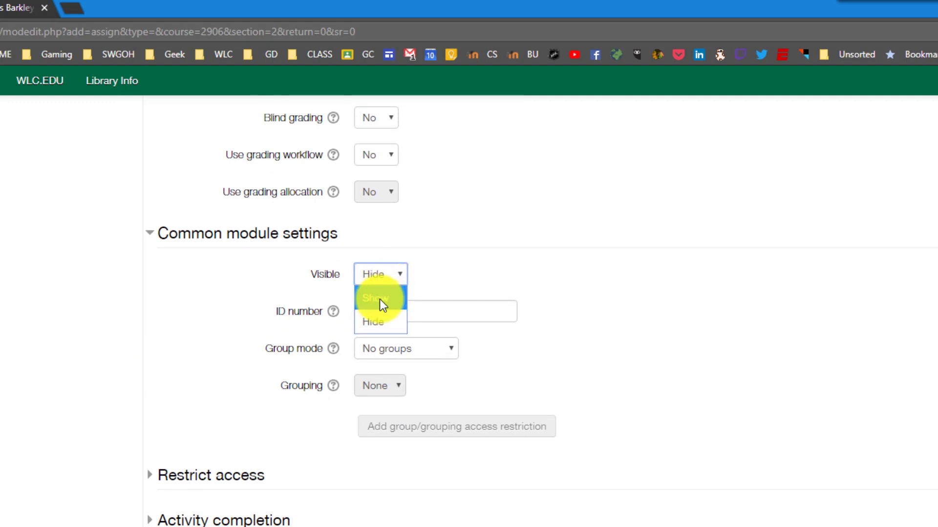
{"action": "left_click", "coordinate": [380, 300]}
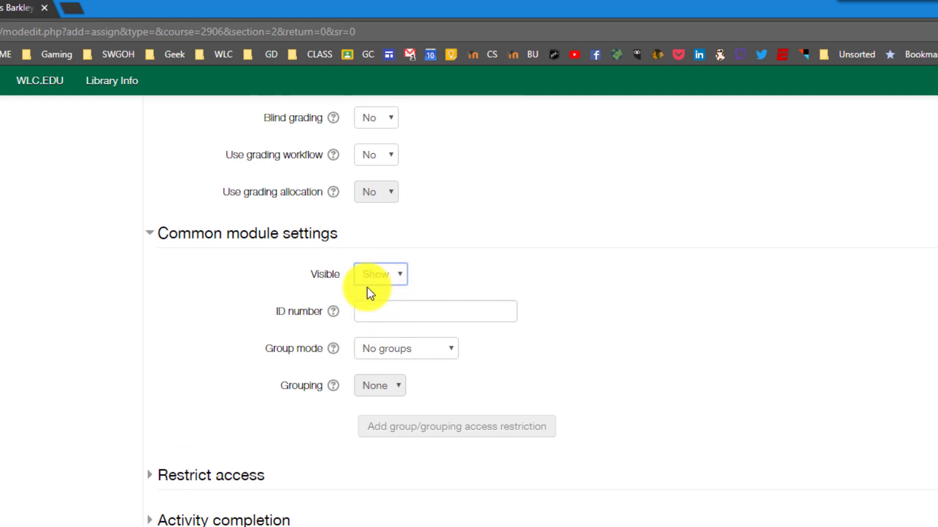
- Keep Group mode at No groups and expand Restrict access, left at None
{"action": "left_click", "coordinate": [398, 353]}
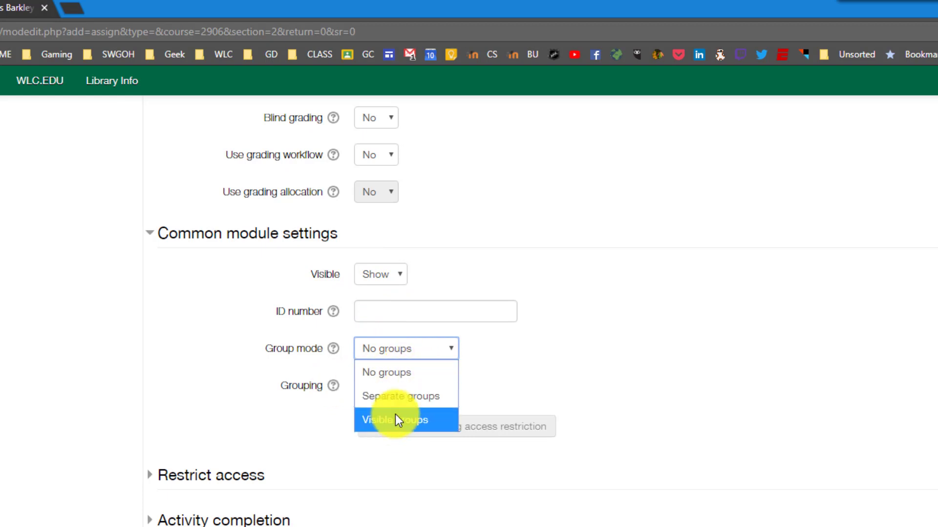
{"action": "left_click", "coordinate": [400, 381]}
{"action": "left_click", "coordinate": [413, 354]}
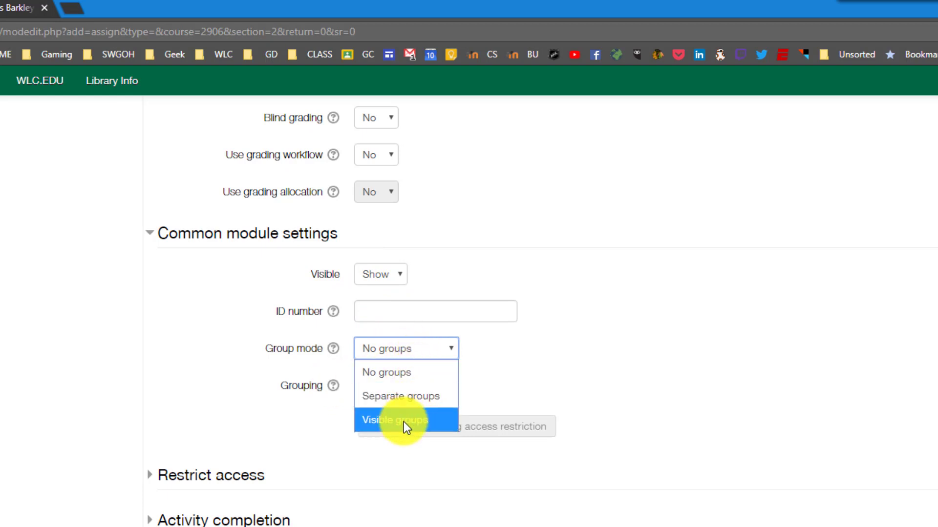
{"action": "left_click", "coordinate": [411, 372]}
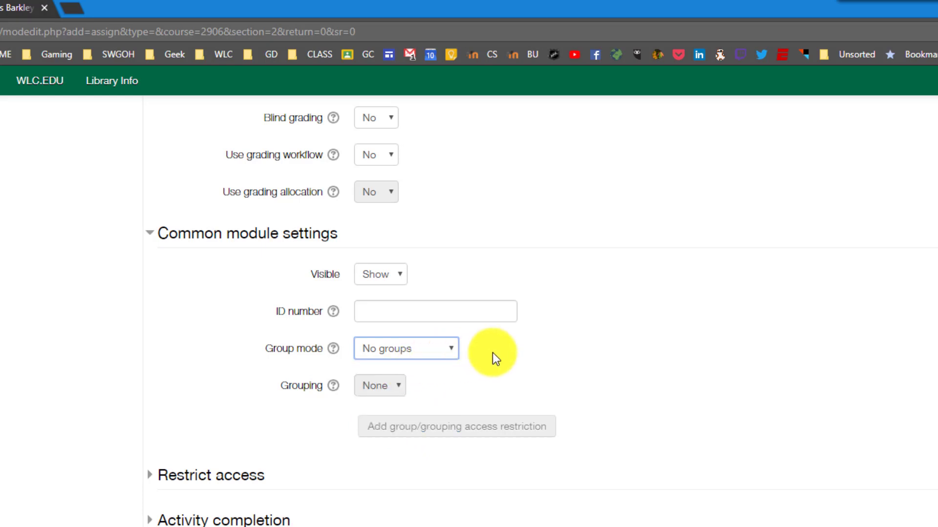
{"action": "left_click", "coordinate": [151, 478]}
{"action": "scroll", "coordinate": [185, 469], "scroll_direction": "down", "scroll_amount": 1}
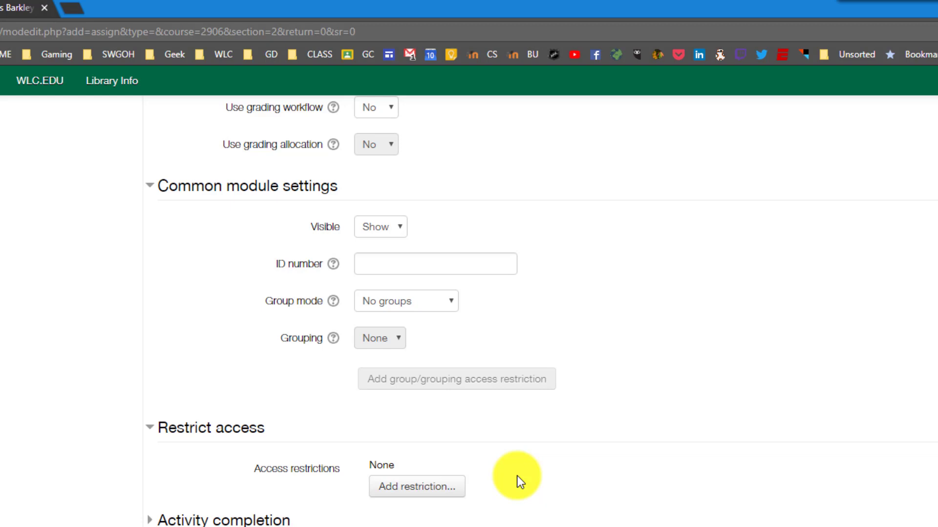
- Expand Activity completion, showing tracking at 'Do not indicate activity completion'
{"action": "left_click", "coordinate": [192, 521]}
{"action": "scroll", "coordinate": [192, 522], "scroll_direction": "down", "scroll_amount": 3}
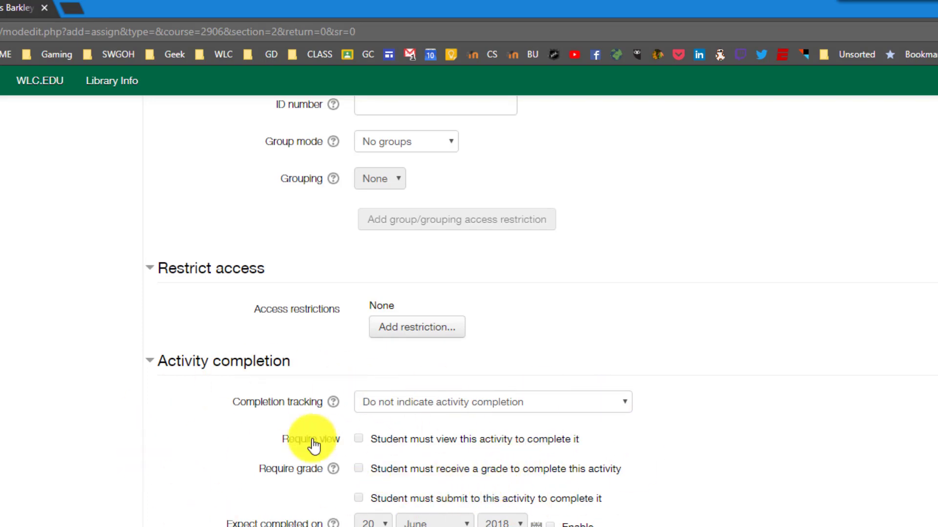
- Scroll through the form to recheck the description and completion settings
{"action": "scroll", "coordinate": [297, 522], "scroll_direction": "up", "scroll_amount": 15}
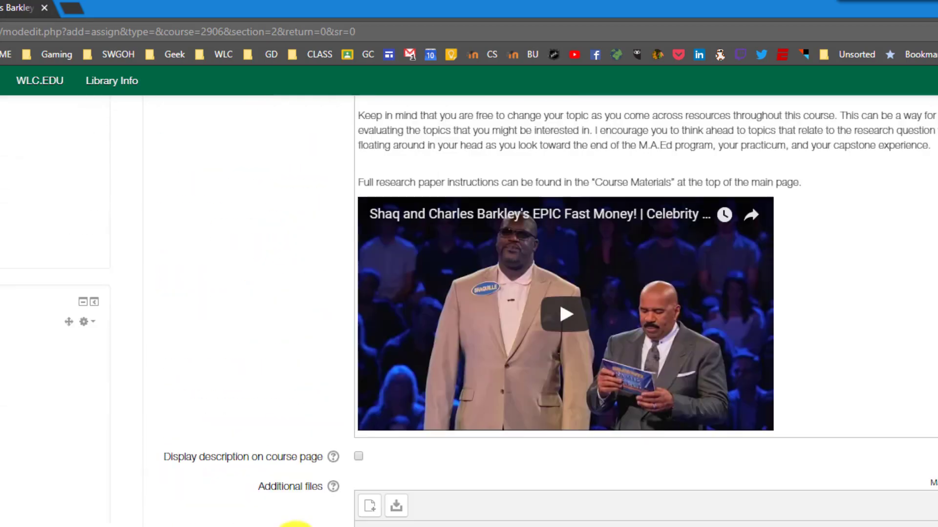
{"action": "scroll", "coordinate": [300, 523], "scroll_direction": "down", "scroll_amount": 3}
{"action": "scroll", "coordinate": [300, 523], "scroll_direction": "down", "scroll_amount": 15}
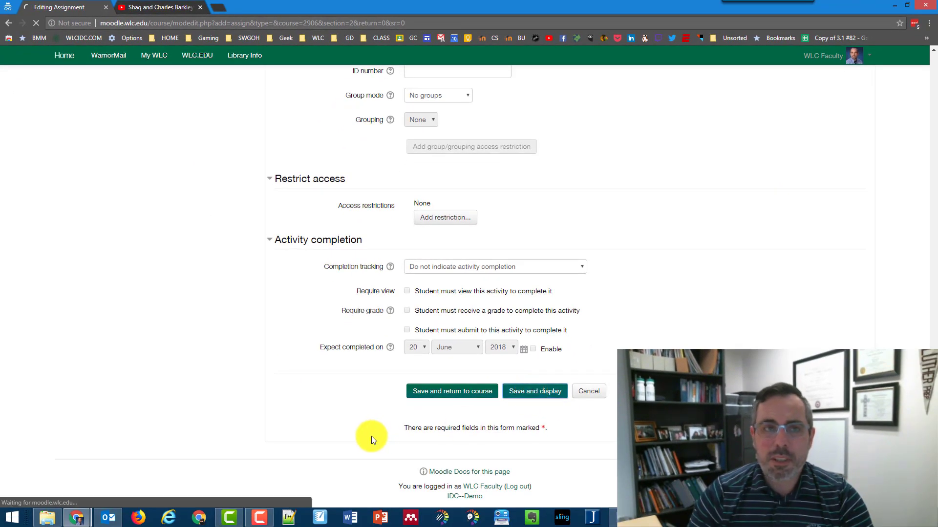
- Scroll the Sample Paper page to check the description, video, Anderson 2009 PDF and grading summary
{"action": "scroll", "coordinate": [371, 436], "scroll_direction": "down", "scroll_amount": 1}
{"action": "scroll", "coordinate": [371, 436], "scroll_direction": "down", "scroll_amount": 7}
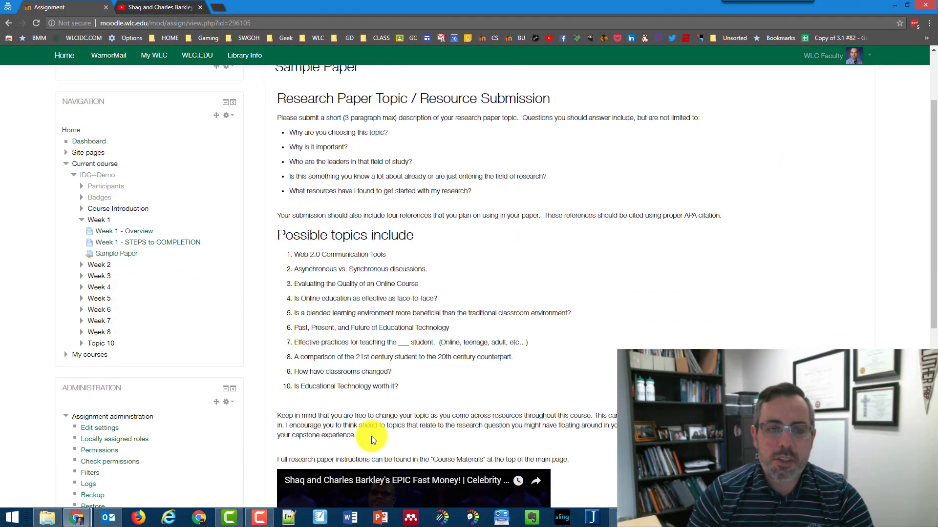
{"action": "scroll", "coordinate": [375, 412], "scroll_direction": "up", "scroll_amount": 5}
{"action": "scroll", "coordinate": [375, 412], "scroll_direction": "up", "scroll_amount": 1}
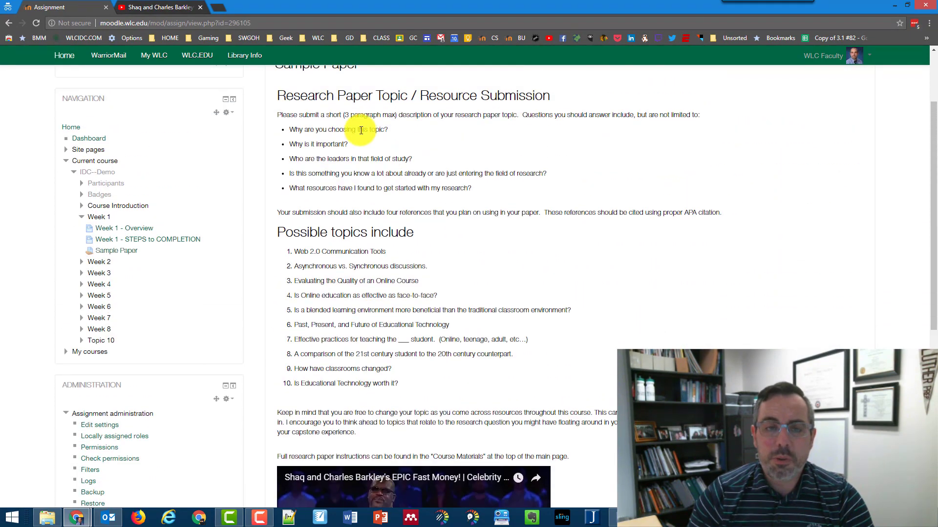
{"action": "scroll", "coordinate": [429, 199], "scroll_direction": "down", "scroll_amount": 4}
{"action": "scroll", "coordinate": [441, 330], "scroll_direction": "down", "scroll_amount": 3}
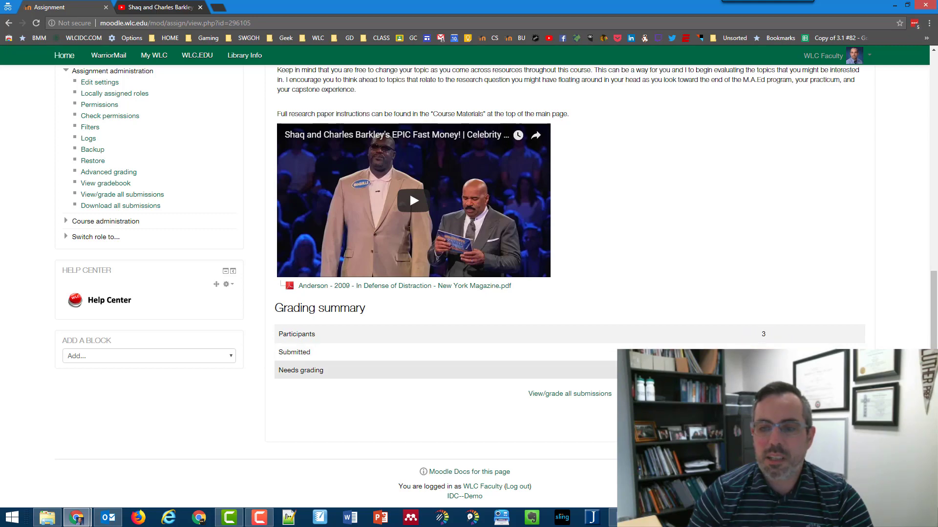
{"action": "scroll", "coordinate": [778, 351], "scroll_direction": "up", "scroll_amount": 1}
{"action": "scroll", "coordinate": [778, 351], "scroll_direction": "up", "scroll_amount": 1}
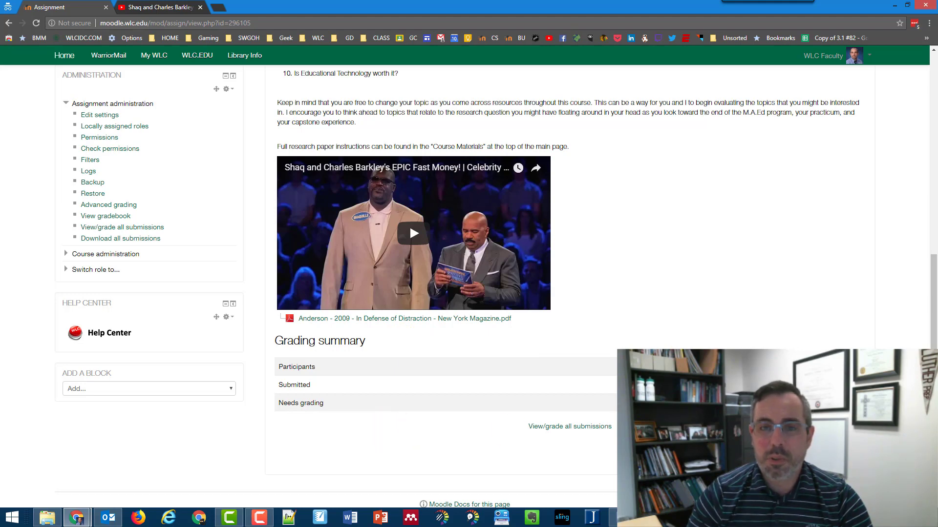
{"action": "scroll", "coordinate": [493, 293], "scroll_direction": "up", "scroll_amount": 9}
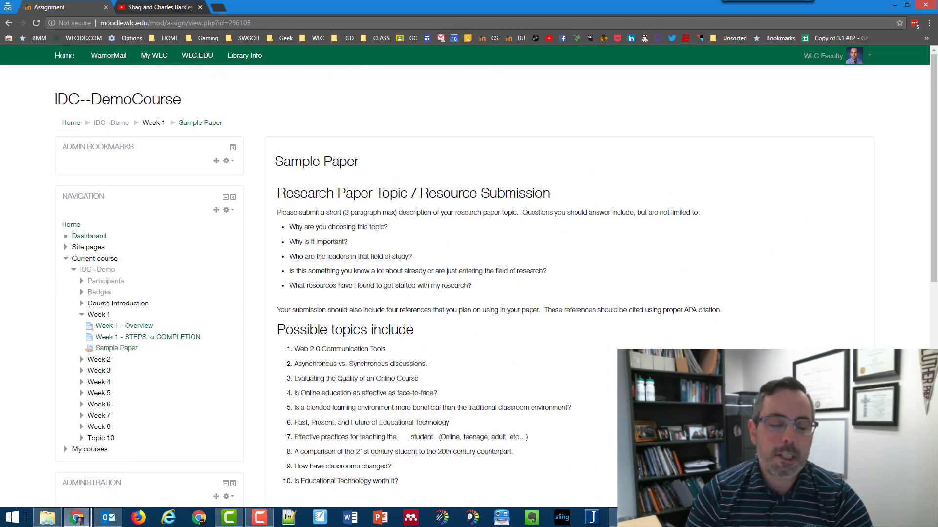
{"action": "scroll", "coordinate": [404, 181], "scroll_direction": "down", "scroll_amount": 3}
{"action": "scroll", "coordinate": [391, 342], "scroll_direction": "down", "scroll_amount": 5}
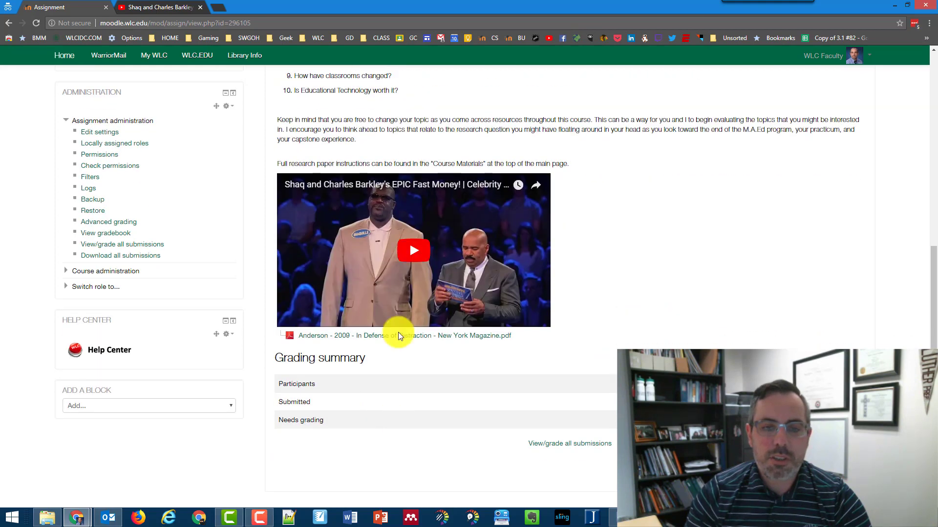
{"action": "scroll", "coordinate": [408, 418], "scroll_direction": "down", "scroll_amount": 1}
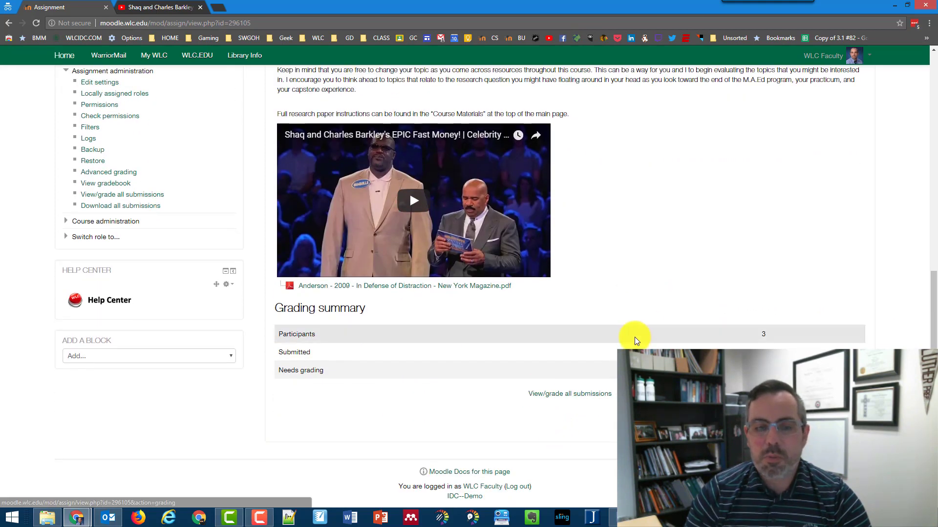
{"action": "scroll", "coordinate": [321, 436], "scroll_direction": "up", "scroll_amount": 1}
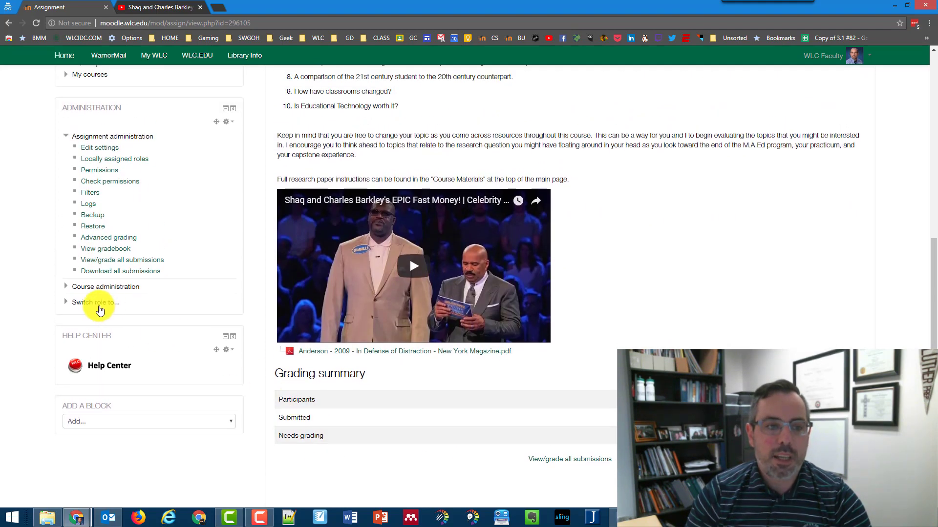
- Switch to the Student role and view the Sample Paper submission status
{"action": "left_click", "coordinate": [99, 310]}
{"action": "left_click", "coordinate": [99, 341]}
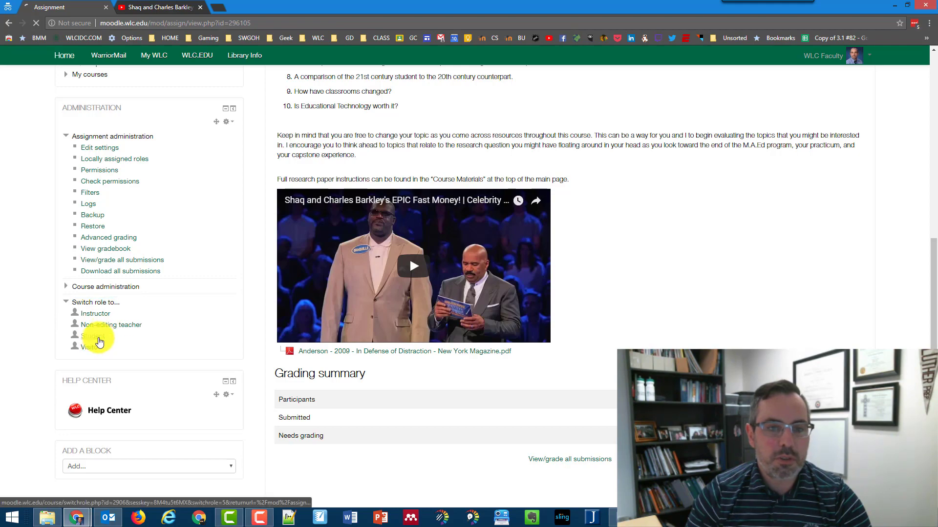
{"action": "scroll", "coordinate": [338, 262], "scroll_direction": "down", "scroll_amount": 6}
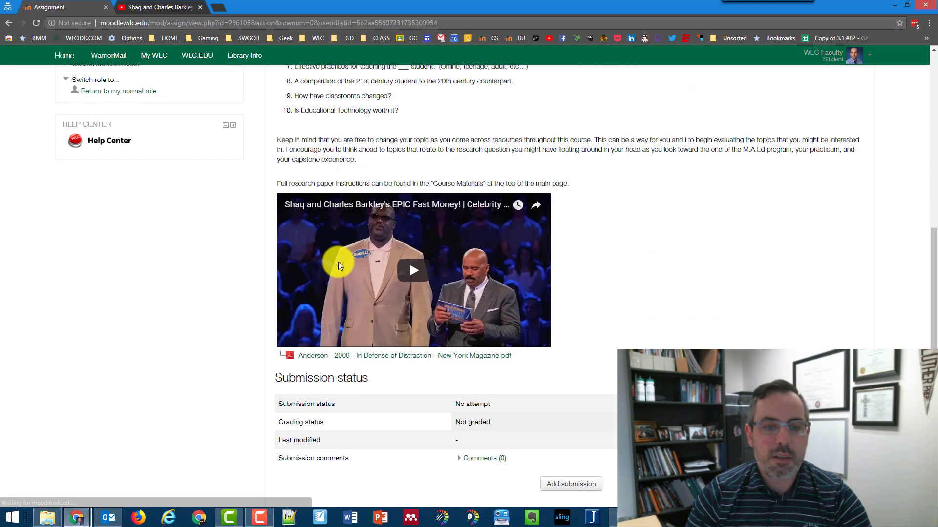
{"action": "scroll", "coordinate": [338, 264], "scroll_direction": "down", "scroll_amount": 2}
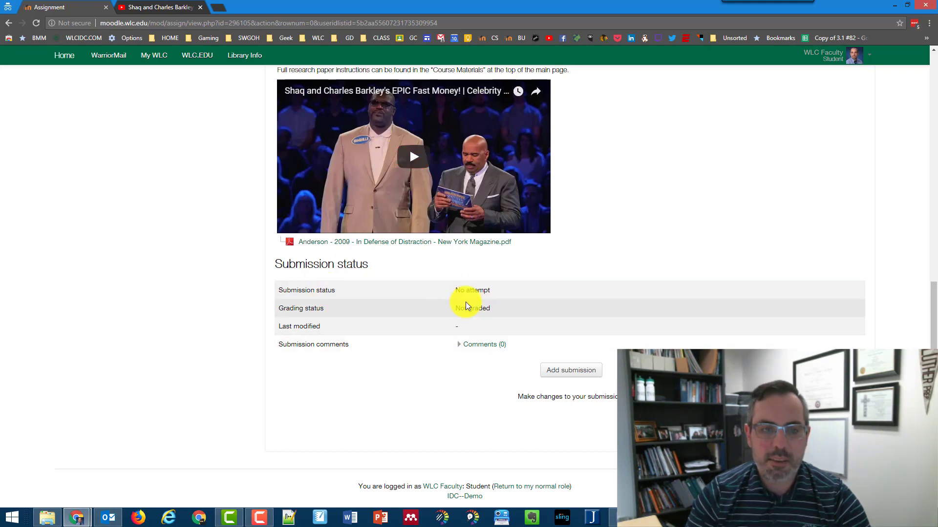
{"action": "left_click", "coordinate": [458, 346]}
{"action": "left_click", "coordinate": [458, 347]}
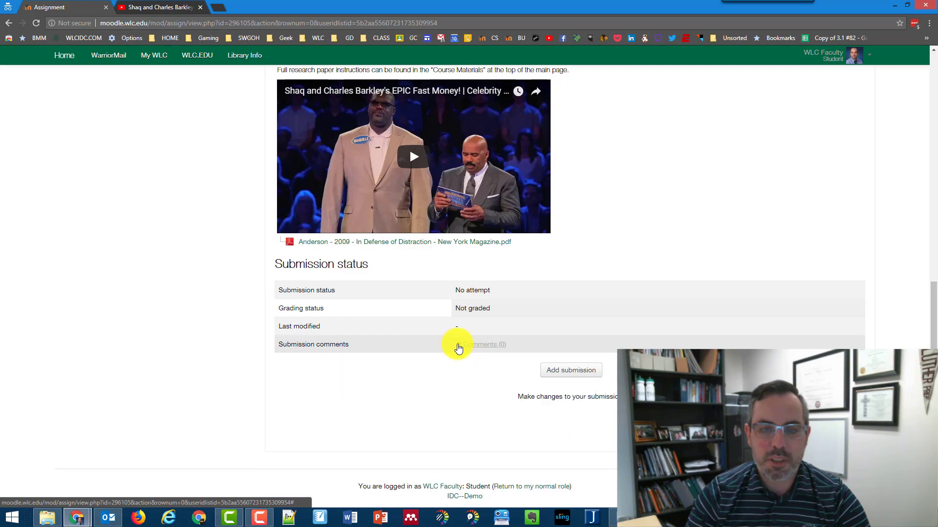
- Start a submission, confirm only file uploads are offered, then cancel
{"action": "left_click", "coordinate": [572, 371]}
{"action": "scroll", "coordinate": [559, 382], "scroll_direction": "down", "scroll_amount": 9}
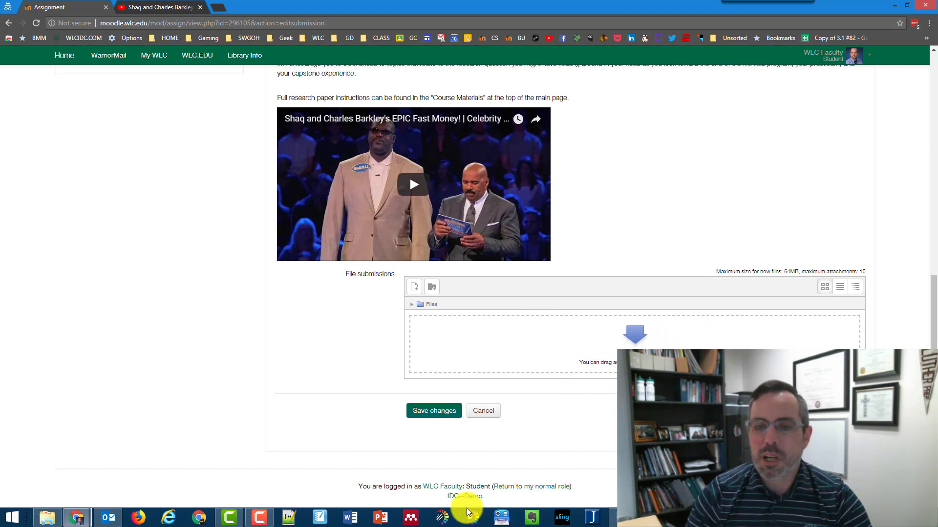
{"action": "left_click", "coordinate": [486, 414]}
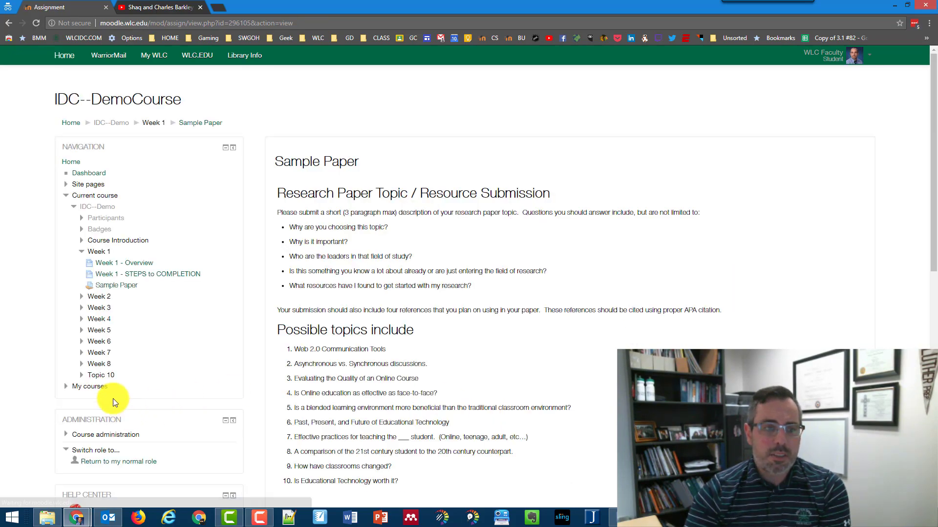
- Return to the normal role and open the Sample Paper edit settings
{"action": "left_click", "coordinate": [96, 467]}
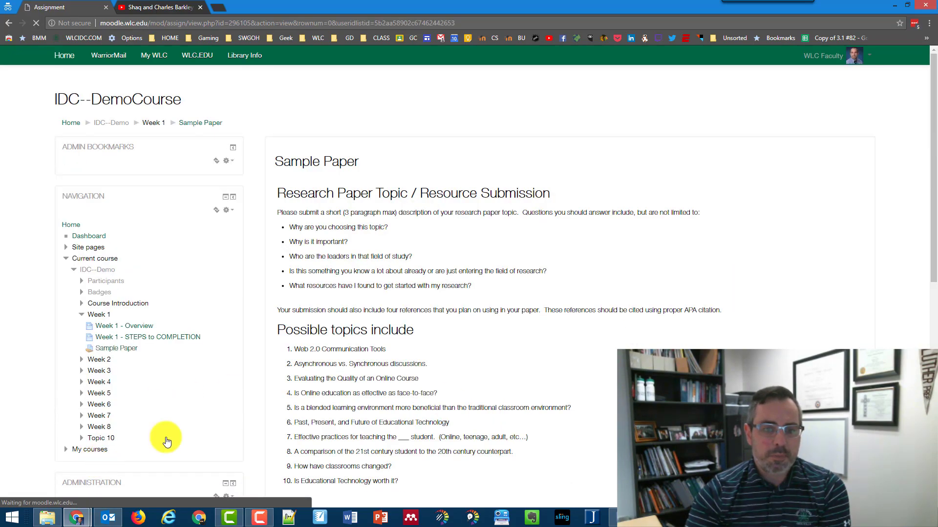
{"action": "scroll", "coordinate": [440, 394], "scroll_direction": "down", "scroll_amount": 6}
{"action": "scroll", "coordinate": [444, 402], "scroll_direction": "down", "scroll_amount": 2}
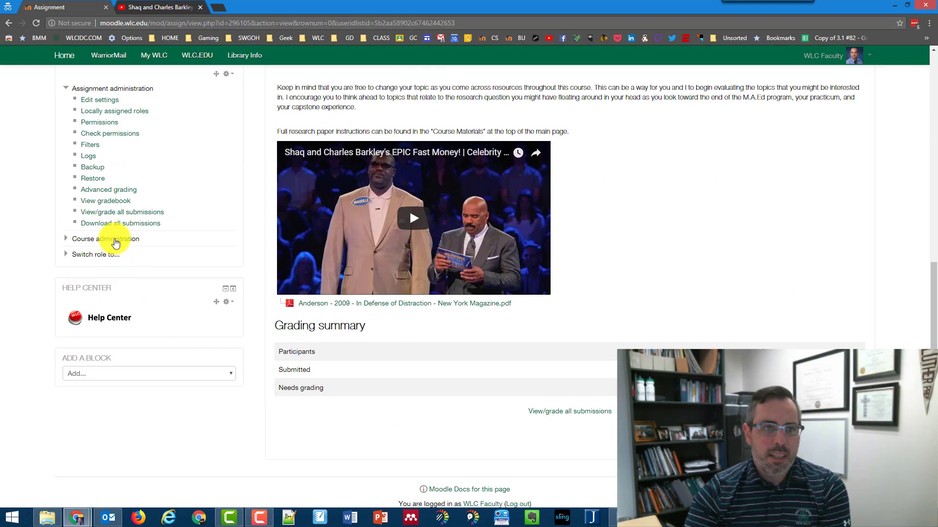
{"action": "scroll", "coordinate": [545, 347], "scroll_direction": "up", "scroll_amount": 10}
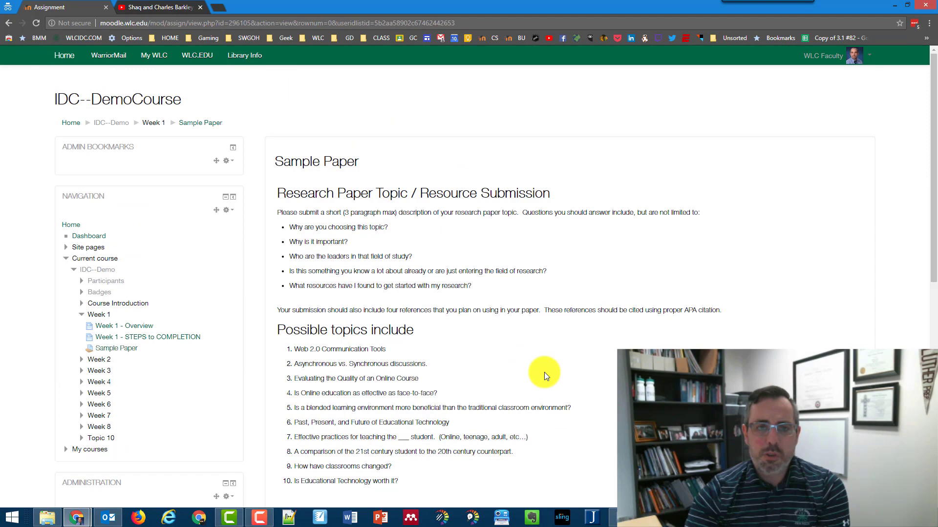
{"action": "scroll", "coordinate": [500, 230], "scroll_direction": "down", "scroll_amount": 3}
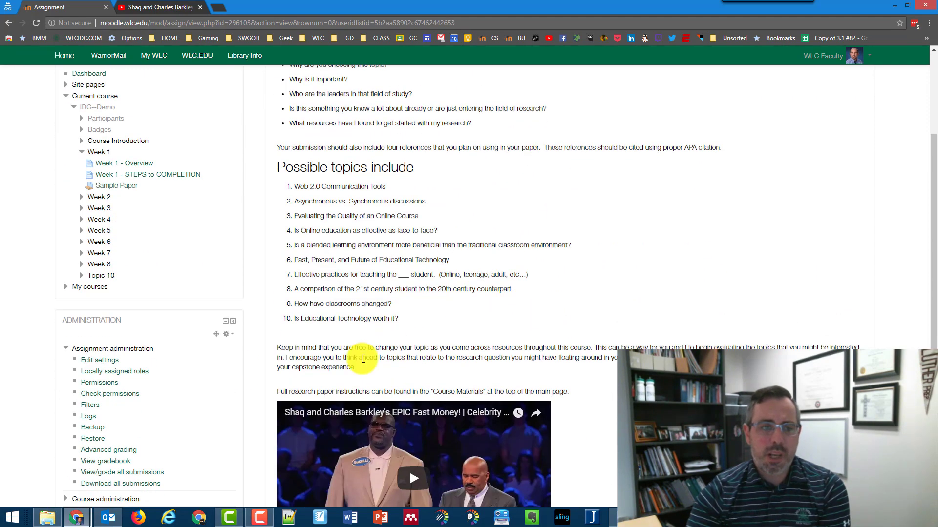
{"action": "left_click", "coordinate": [100, 362]}
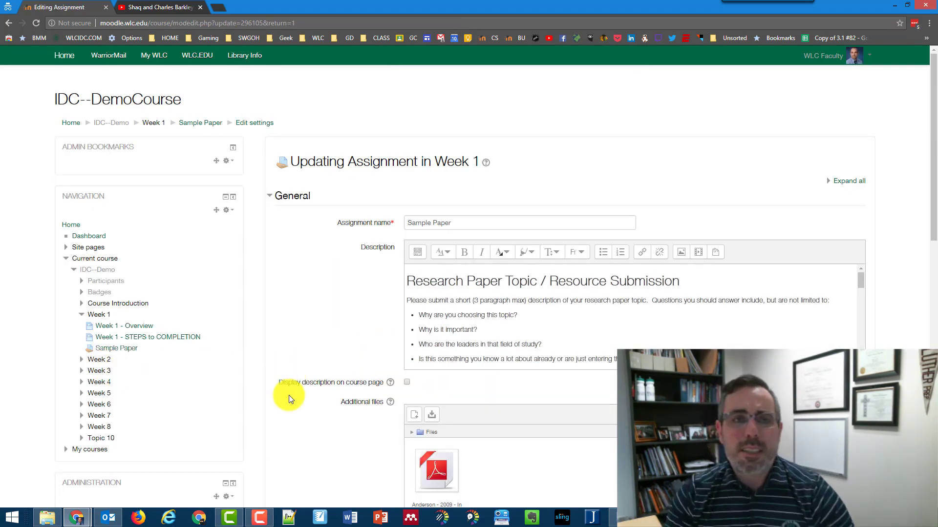
{"action": "scroll", "coordinate": [289, 396], "scroll_direction": "down", "scroll_amount": 10}
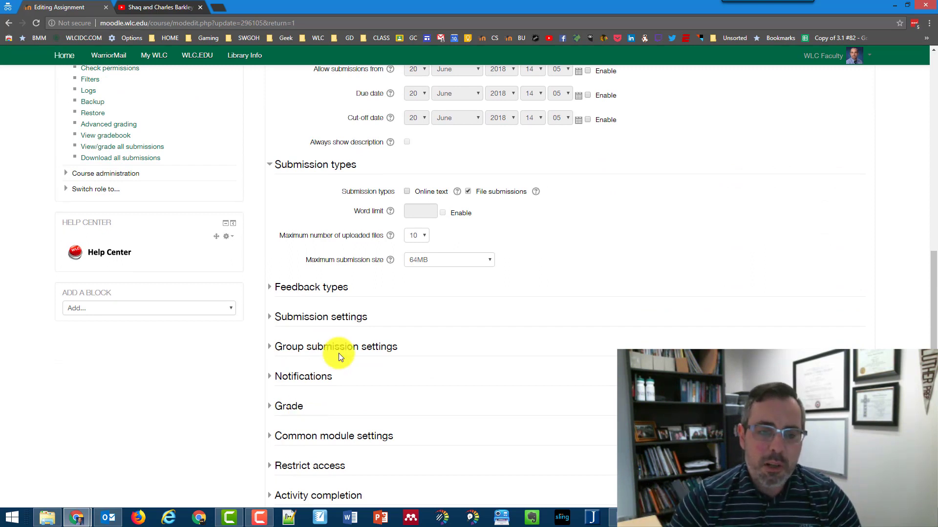
- Enable Online text submissions alongside File submissions, with no word limit
{"action": "left_click", "coordinate": [314, 317]}
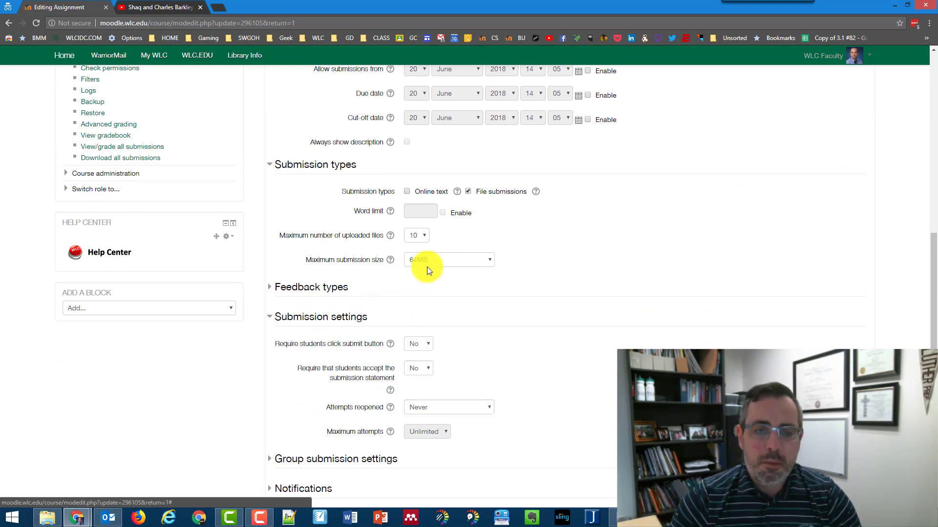
{"action": "scroll", "coordinate": [427, 267], "scroll_direction": "down", "scroll_amount": 3}
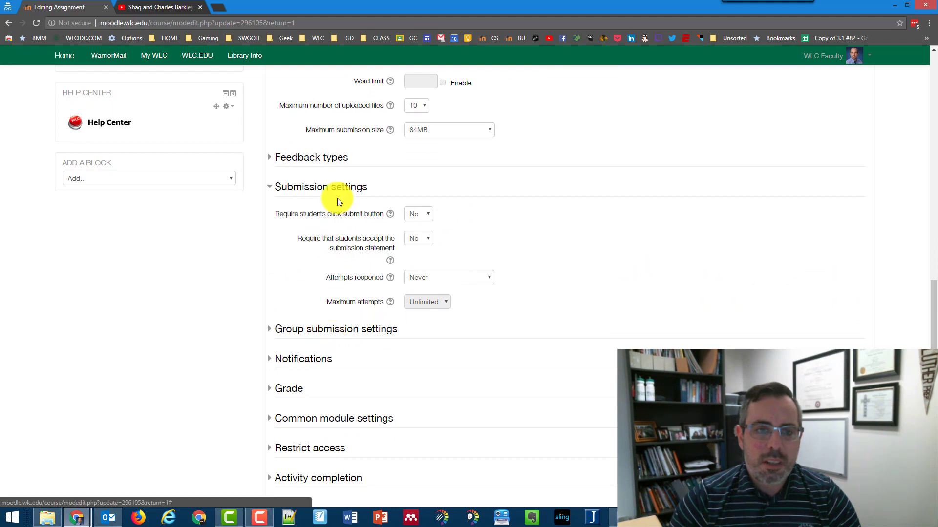
{"action": "scroll", "coordinate": [335, 162], "scroll_direction": "up", "scroll_amount": 2}
{"action": "scroll", "coordinate": [342, 172], "scroll_direction": "up", "scroll_amount": 1}
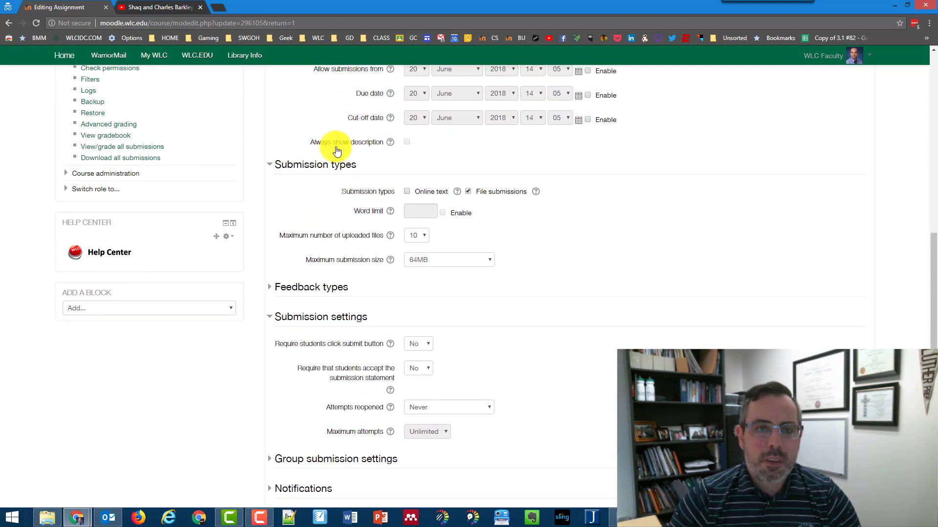
{"action": "left_click", "coordinate": [408, 192]}
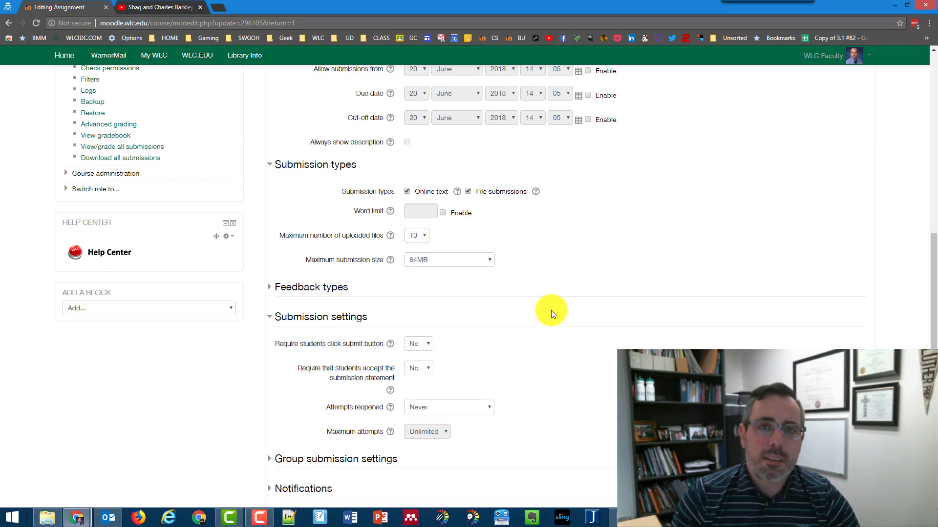
{"action": "left_click", "coordinate": [443, 213]}
{"action": "left_click", "coordinate": [443, 213]}
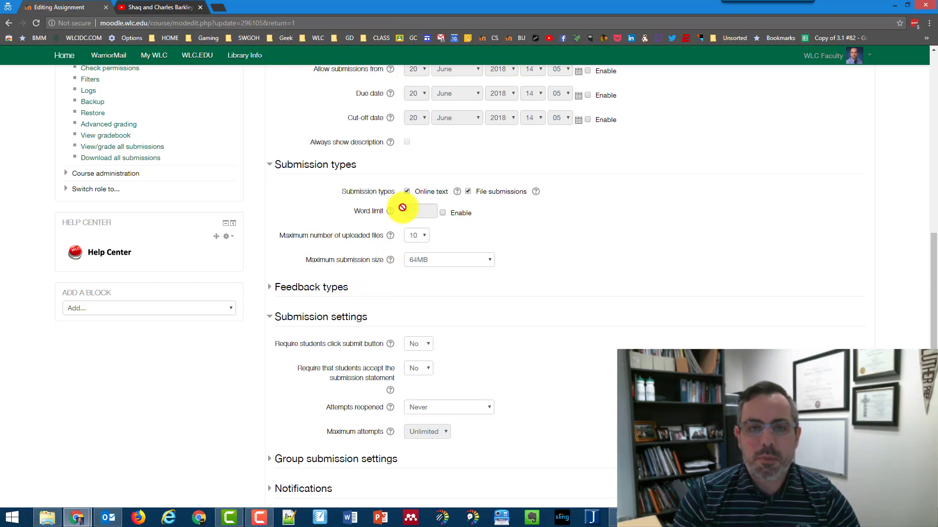
{"action": "left_click", "coordinate": [407, 193]}
{"action": "left_click", "coordinate": [469, 190]}
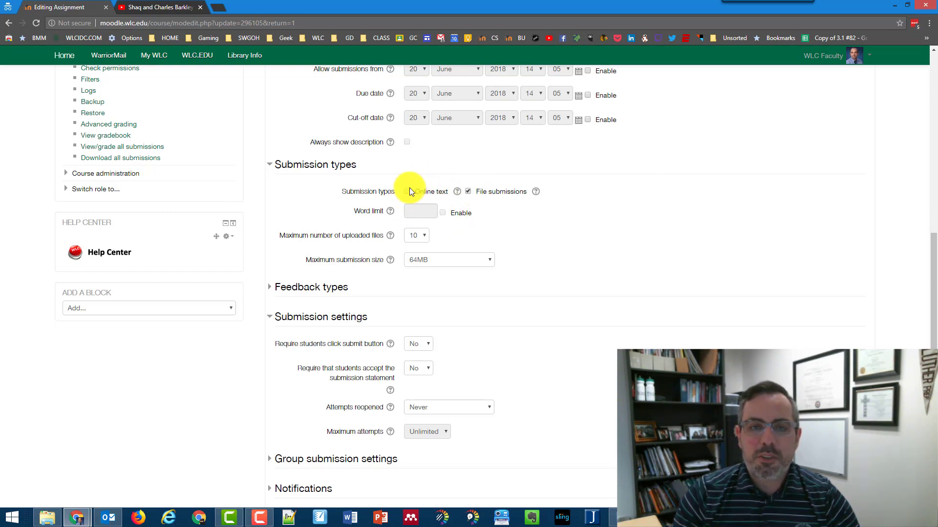
{"action": "left_click", "coordinate": [408, 192]}
{"action": "left_click", "coordinate": [468, 192]}
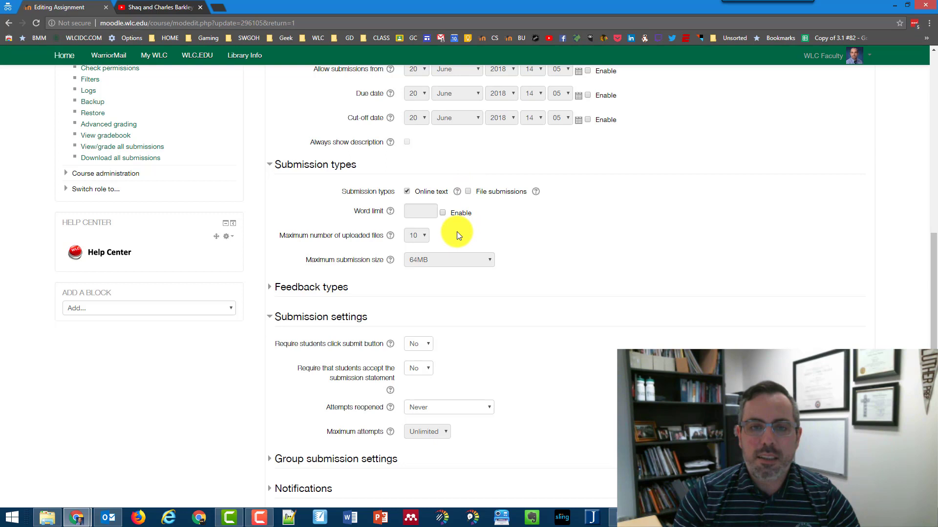
{"action": "left_click", "coordinate": [467, 192]}
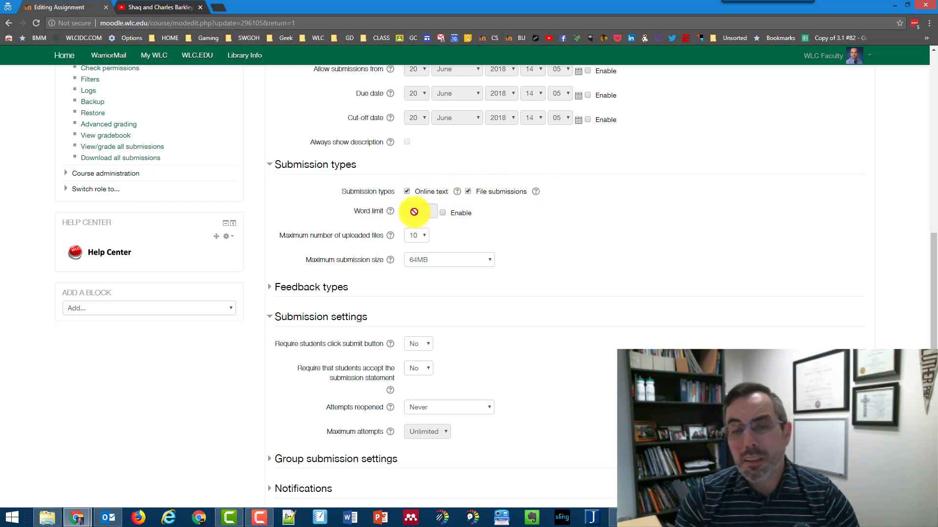
{"action": "scroll", "coordinate": [422, 219], "scroll_direction": "down", "scroll_amount": 5}
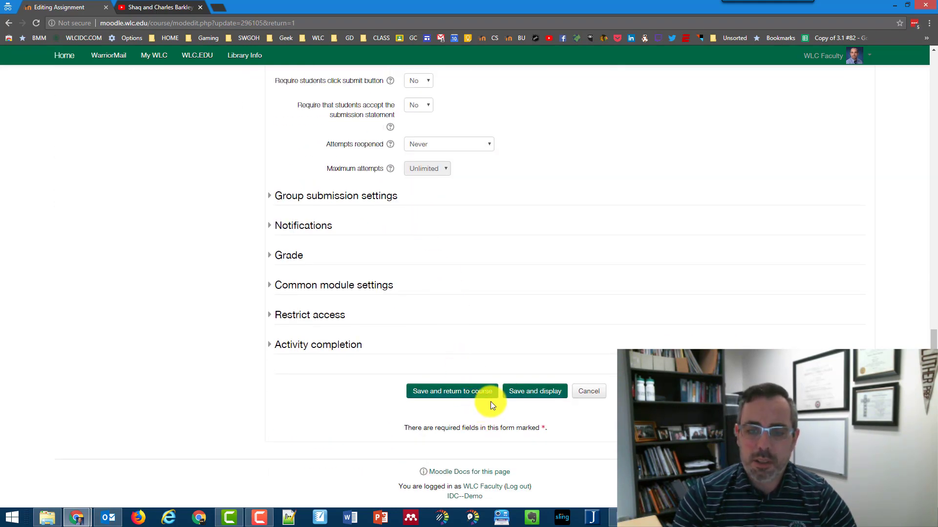
- Save the updated Sample Paper assignment and display its page
{"action": "left_click", "coordinate": [537, 389]}
{"action": "scroll", "coordinate": [218, 345], "scroll_direction": "down", "scroll_amount": 5}
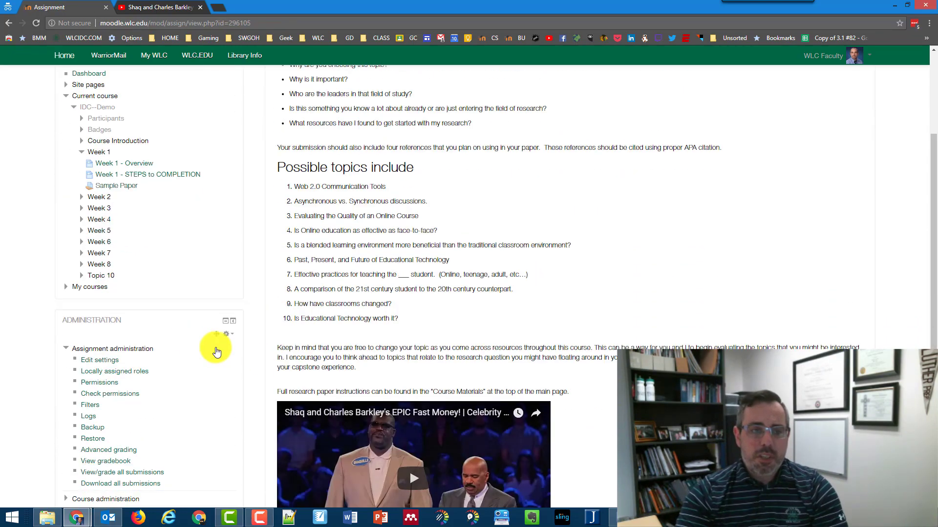
{"action": "scroll", "coordinate": [91, 292], "scroll_direction": "down", "scroll_amount": 3}
{"action": "scroll", "coordinate": [91, 292], "scroll_direction": "down", "scroll_amount": 1}
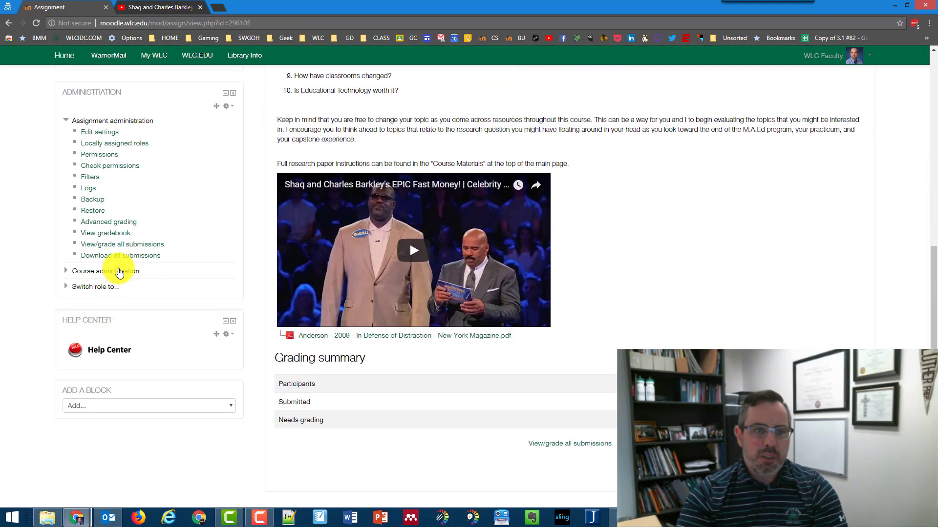
- Switch role to Student and start a submission showing the Online text and File submissions fields
{"action": "left_click", "coordinate": [98, 288]}
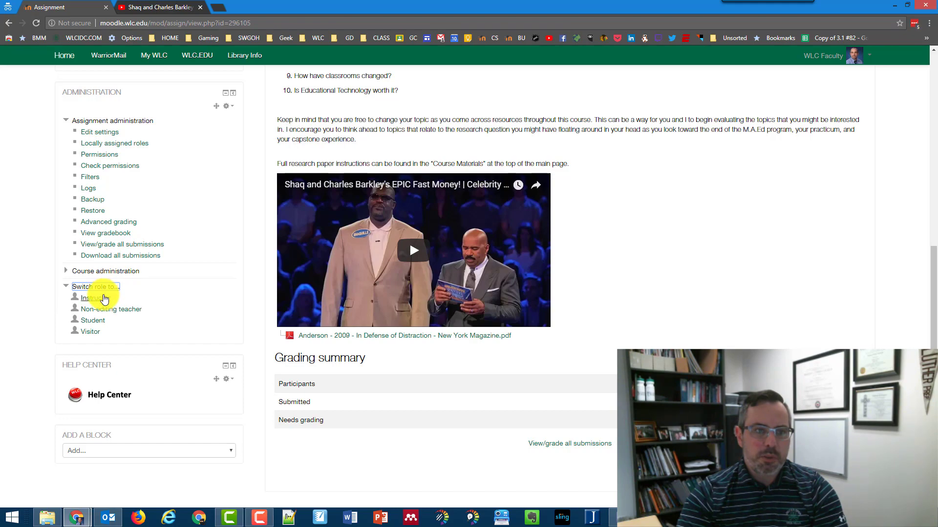
{"action": "left_click", "coordinate": [98, 321]}
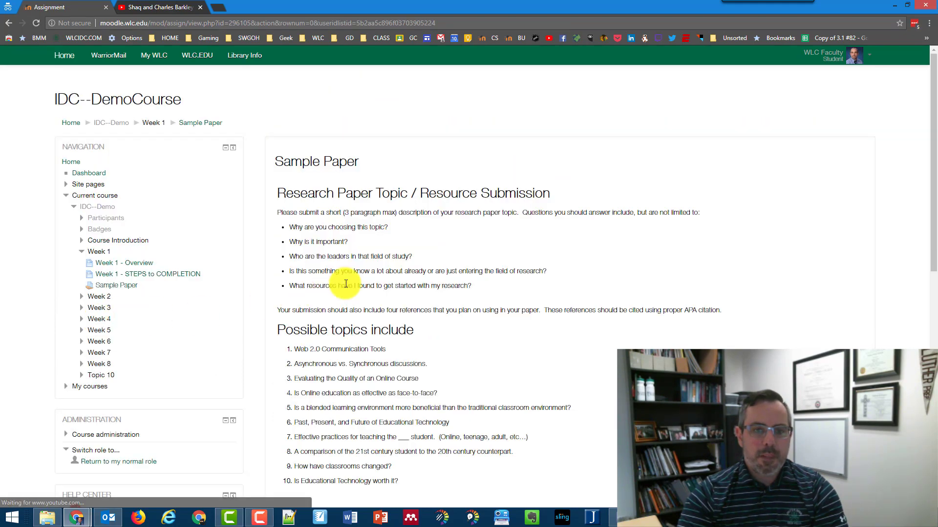
{"action": "scroll", "coordinate": [347, 283], "scroll_direction": "down", "scroll_amount": 10}
{"action": "left_click", "coordinate": [583, 374]}
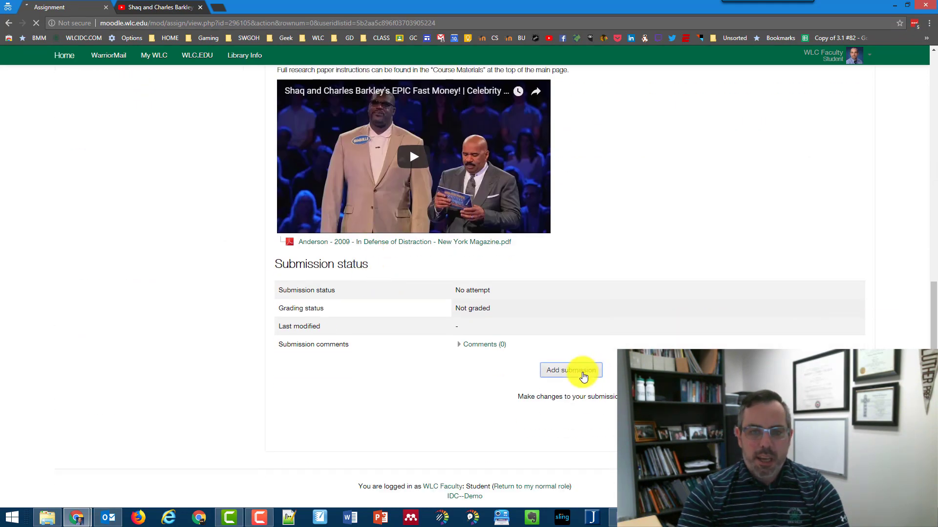
{"action": "scroll", "coordinate": [582, 373], "scroll_direction": "down", "scroll_amount": 10}
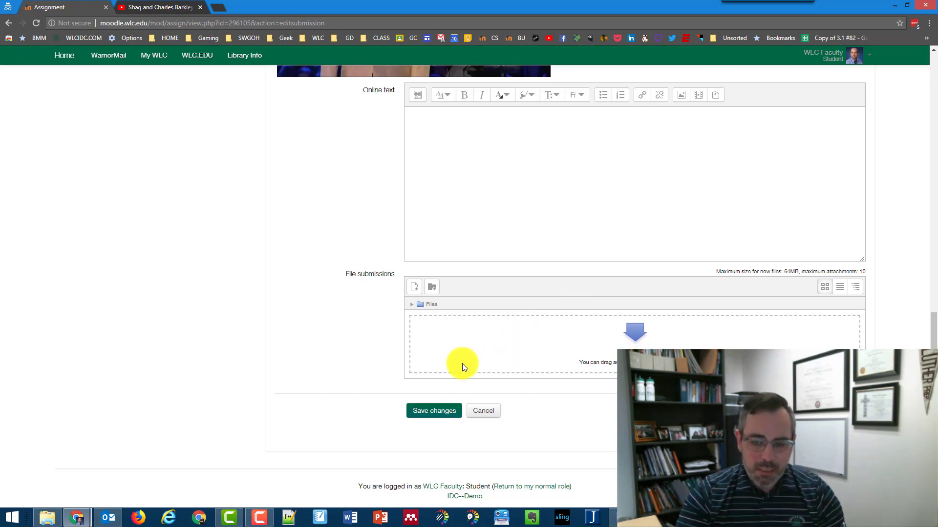
{"action": "scroll", "coordinate": [462, 363], "scroll_direction": "up", "scroll_amount": 15}
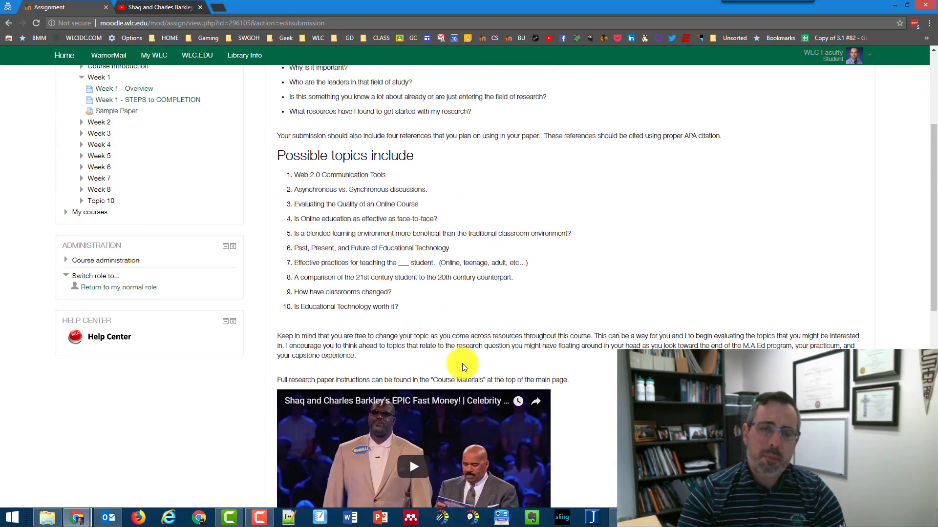